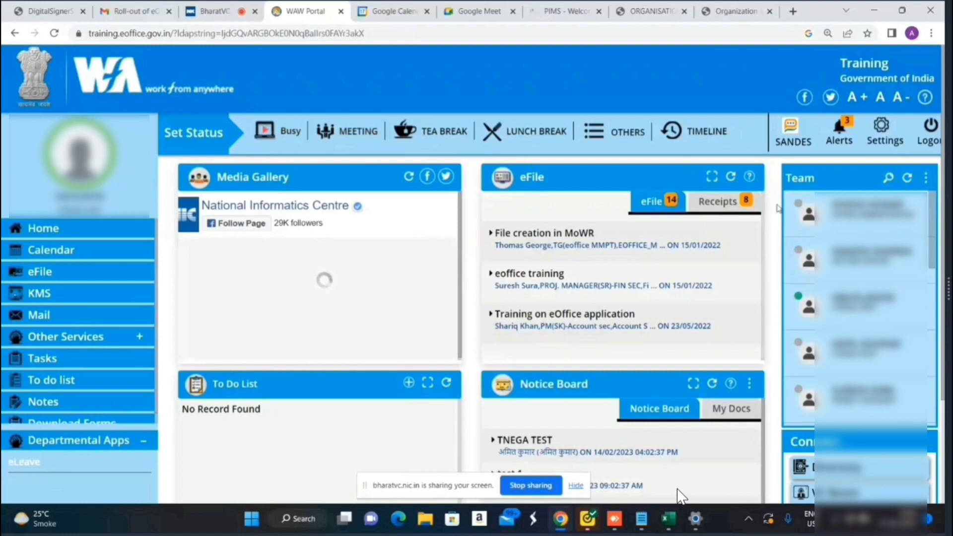
Look through the portal home page and its Other Services entries, and open the eFile application
mouse_move(841, 226)
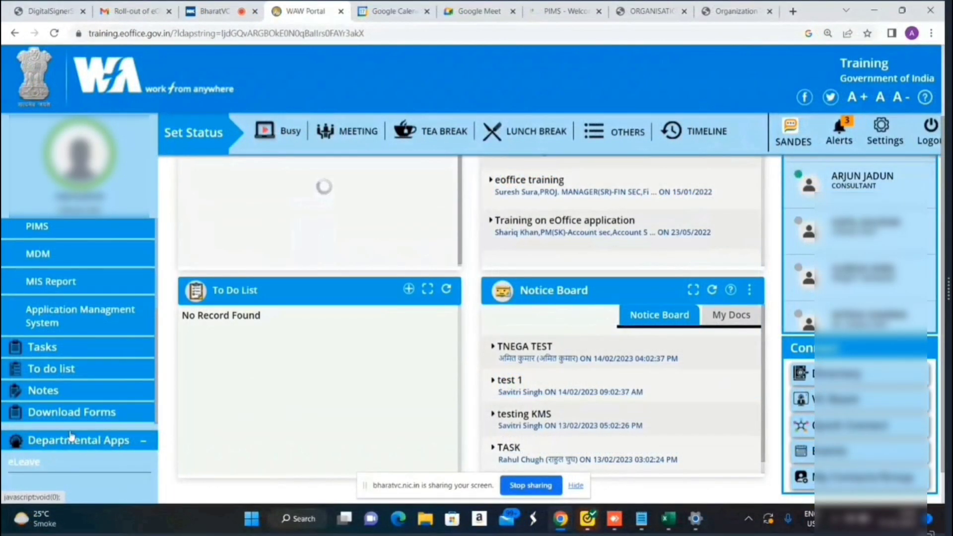
scroll(77, 314, "up", 3)
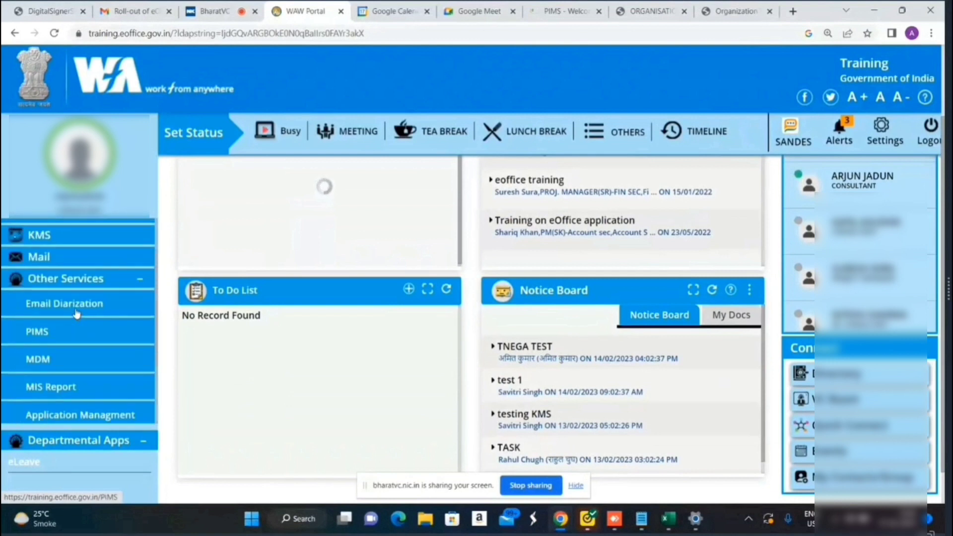
left_click(120, 283)
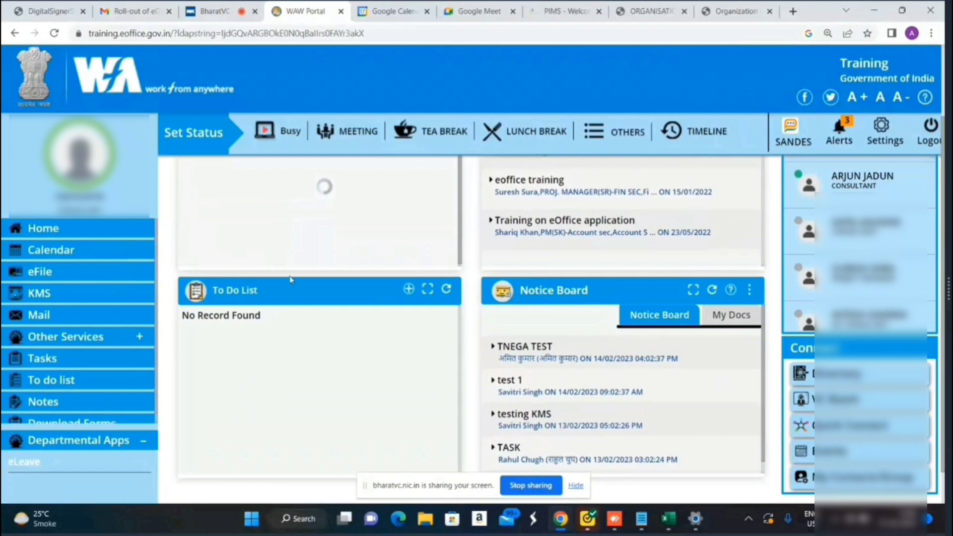
scroll(285, 276, "down", 1)
scroll(290, 279, "up", 3)
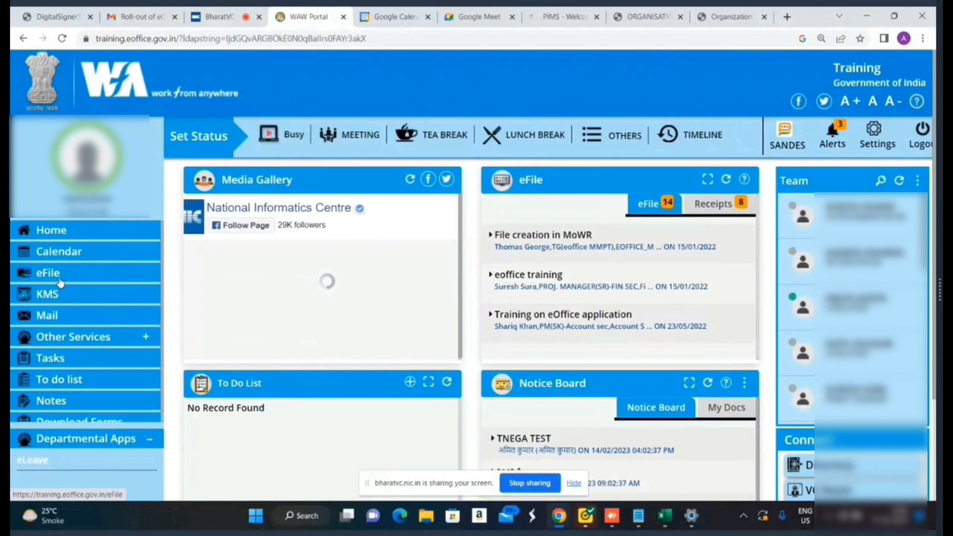
left_click(61, 282)
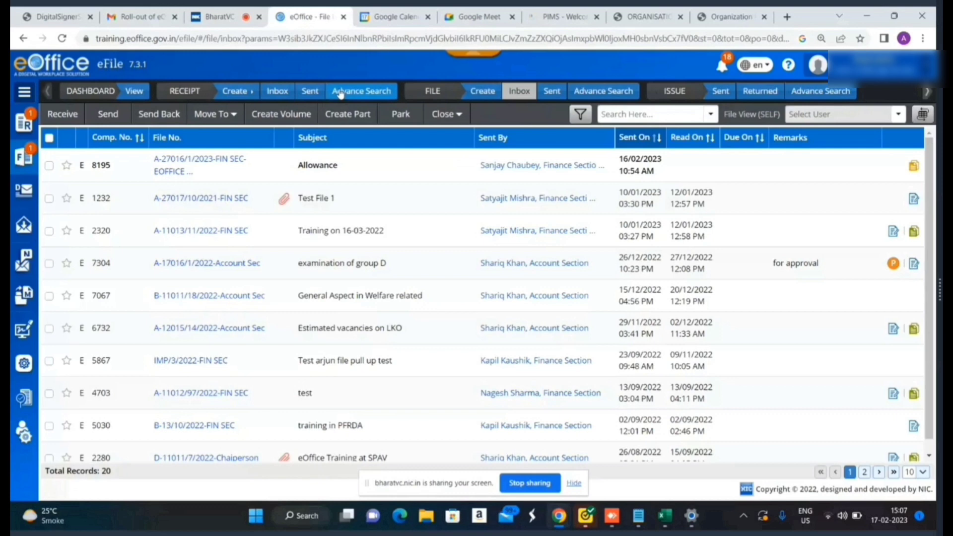
Expand the navigation sidebar to view the Receipt section's entries, and collapse the sidebar
left_click(26, 93)
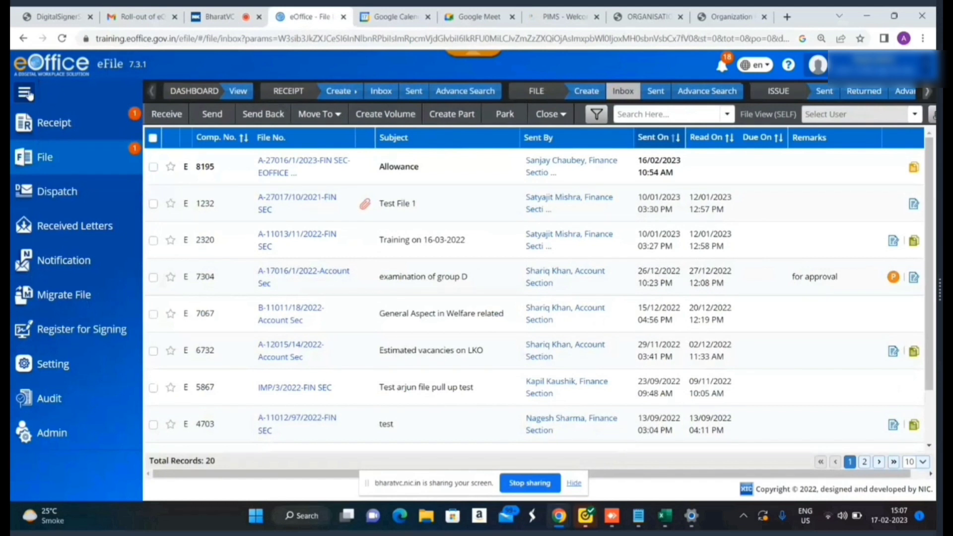
left_click(52, 130)
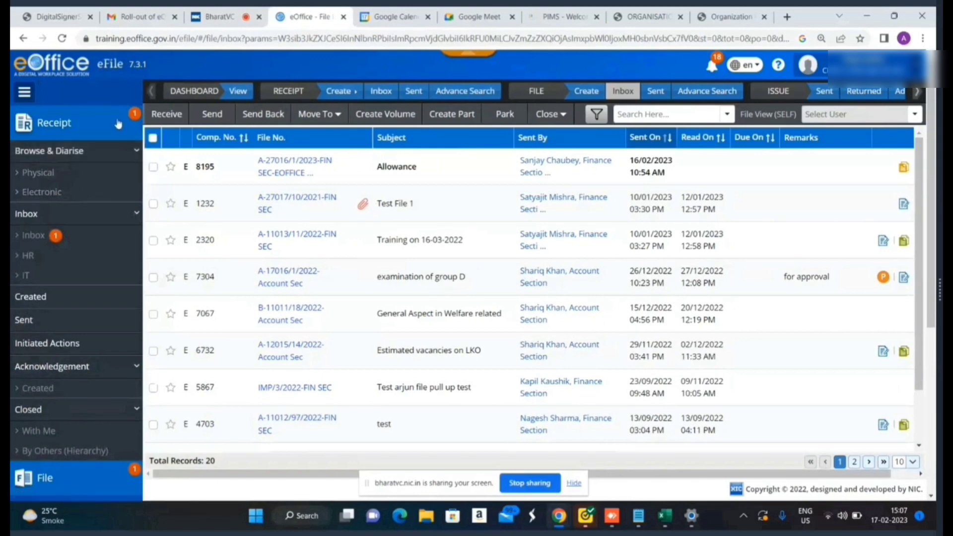
left_click(51, 123)
left_click(21, 93)
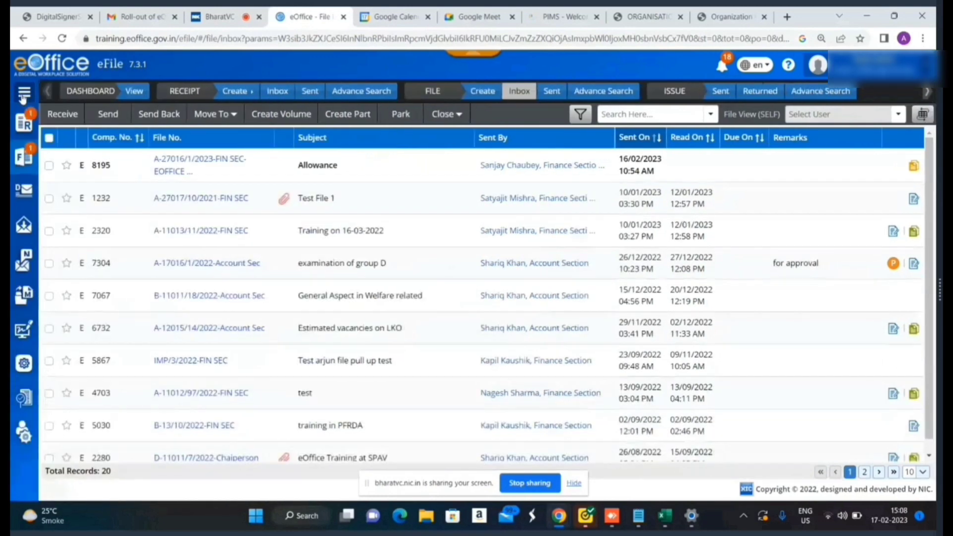
left_click(22, 96)
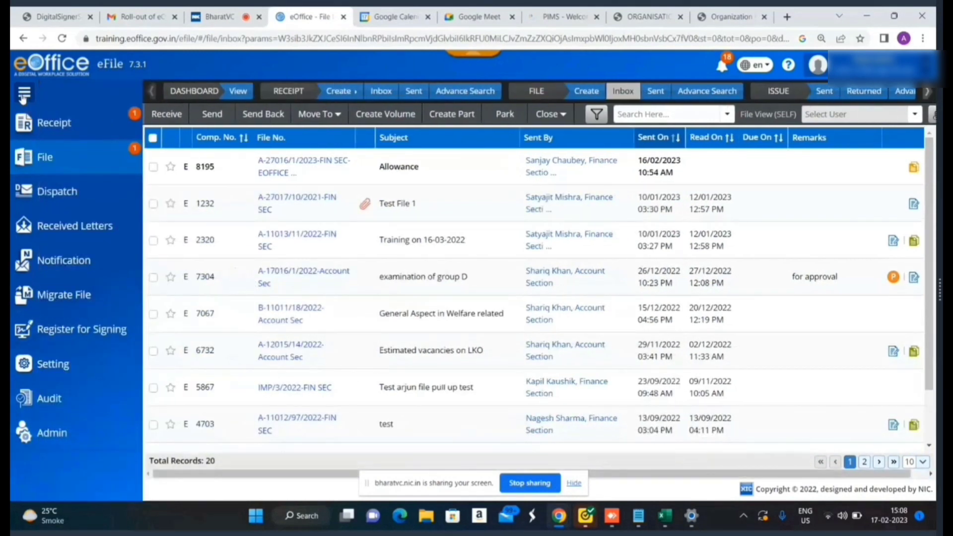
left_click(23, 96)
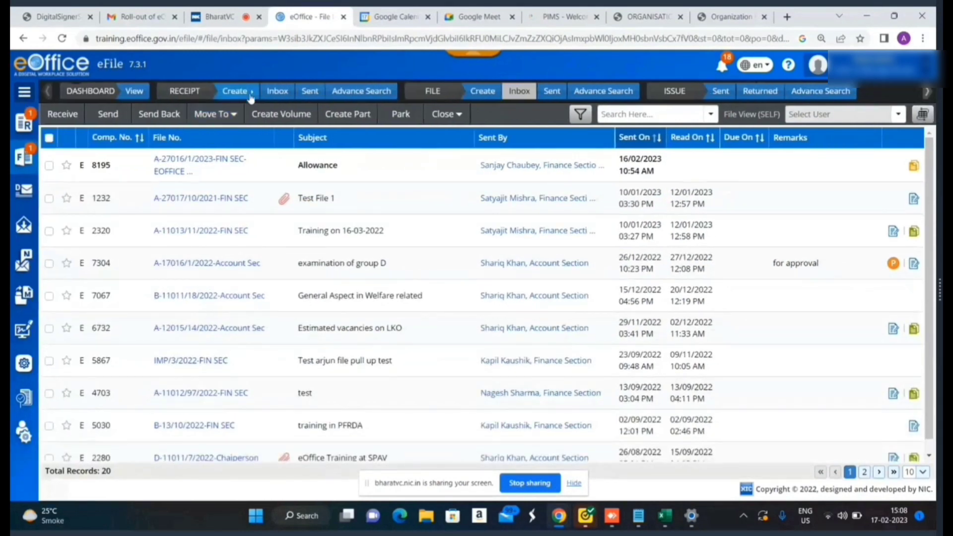
View the form for creating an electronic receipt and the receipt inbox
left_click(249, 94)
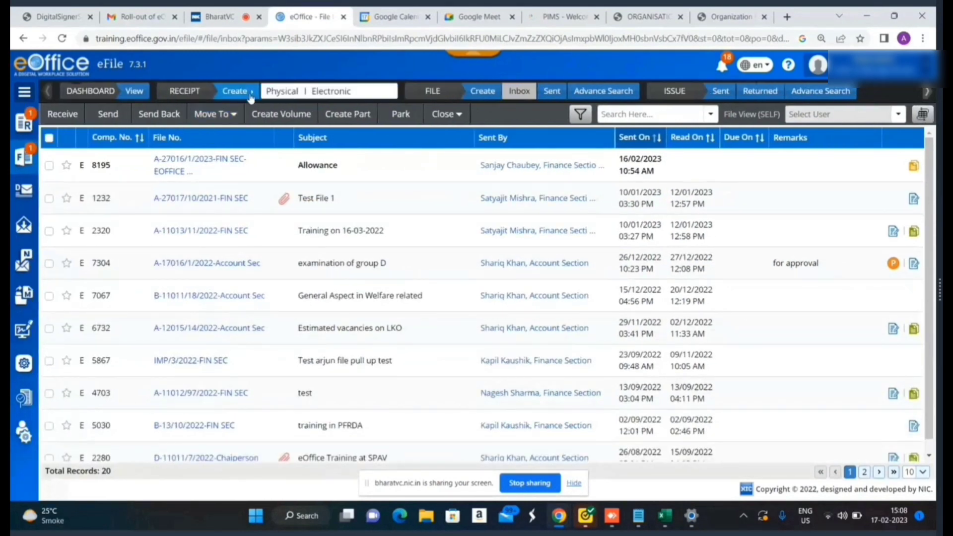
left_click(330, 94)
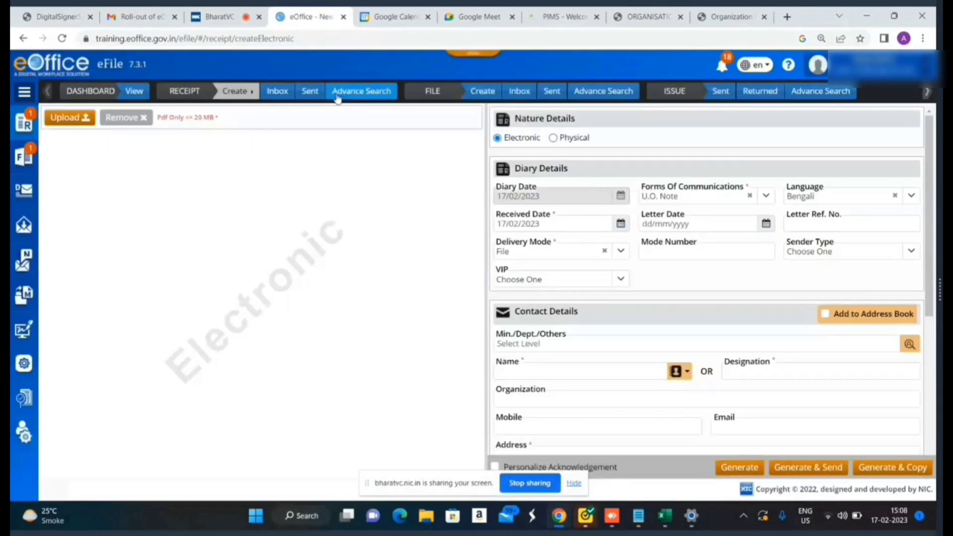
left_click(281, 94)
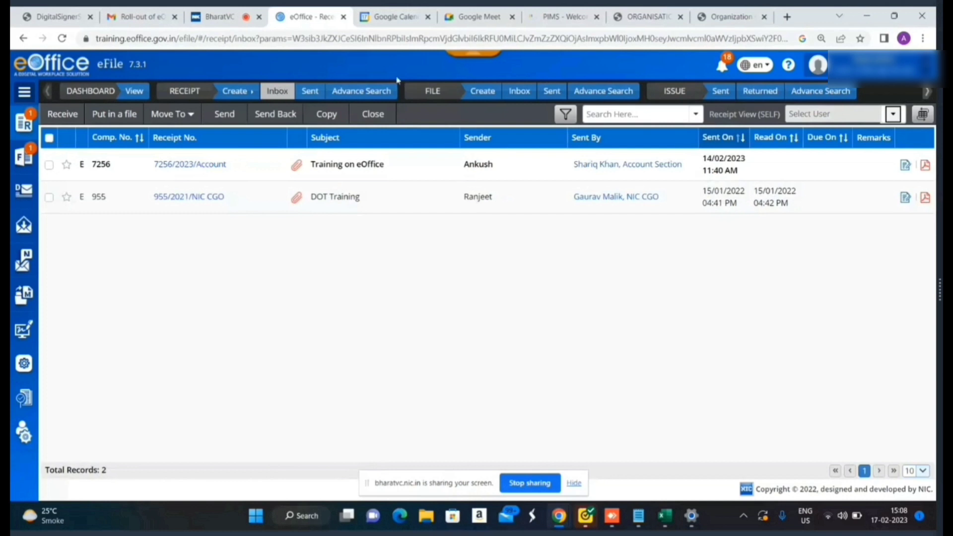
Look through the new file form, sent issues list and receipt inbox, ending in the file inbox
left_click(480, 90)
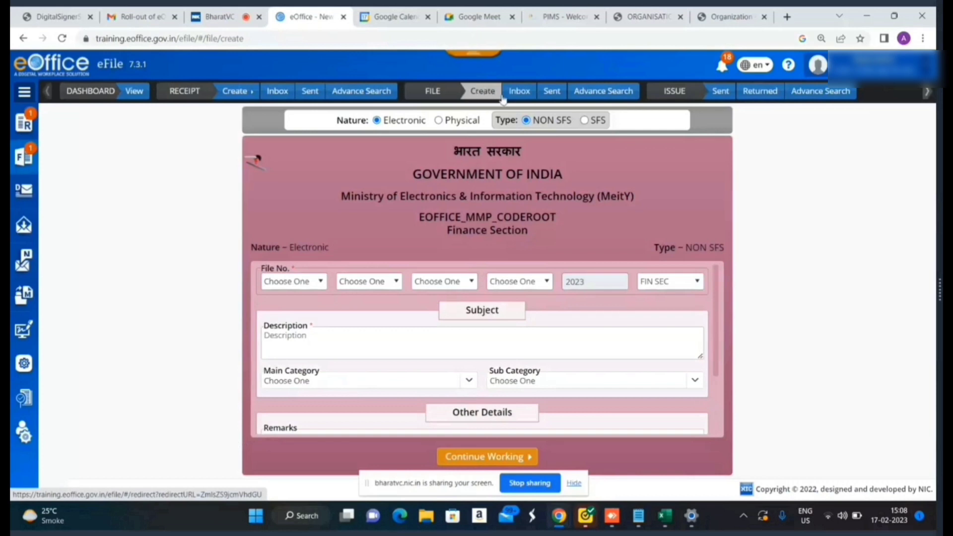
left_click(520, 97)
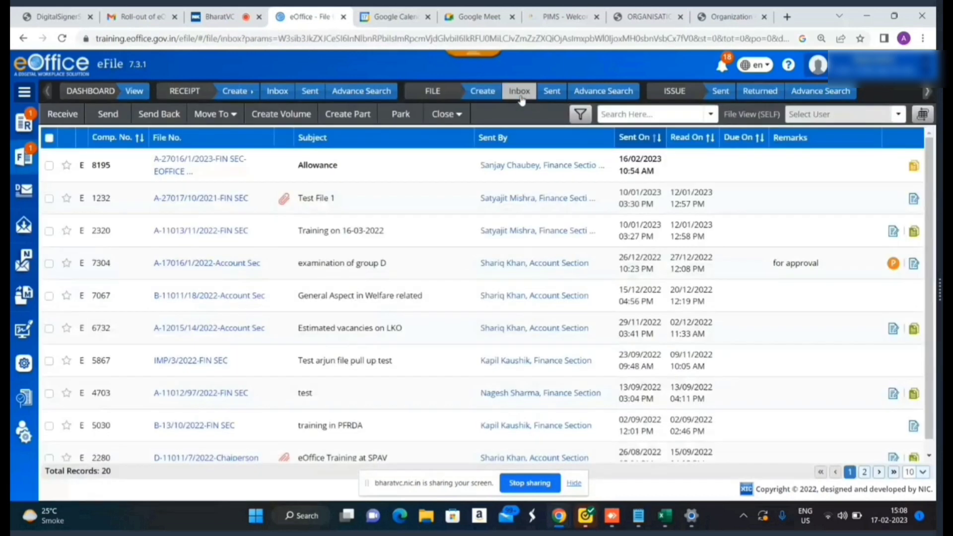
left_click(717, 94)
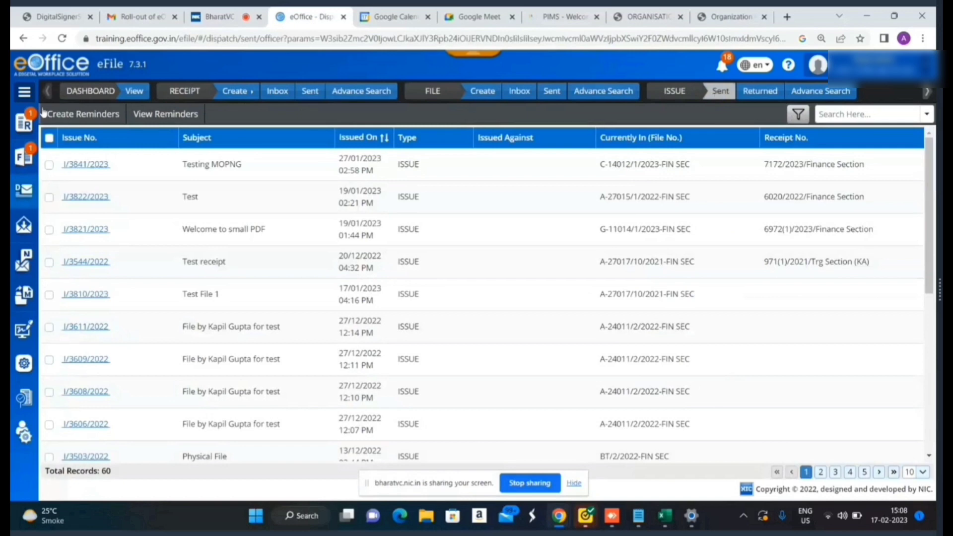
left_click(277, 91)
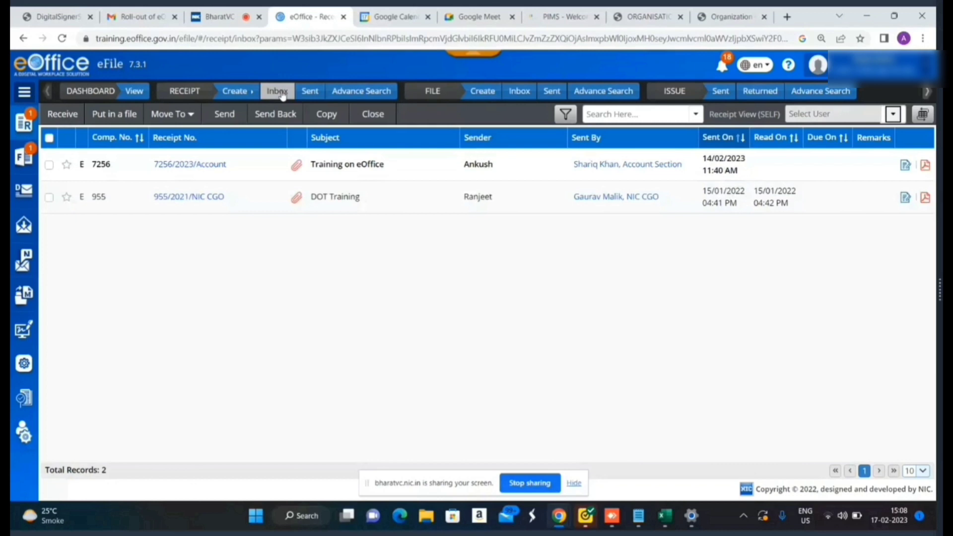
left_click(519, 90)
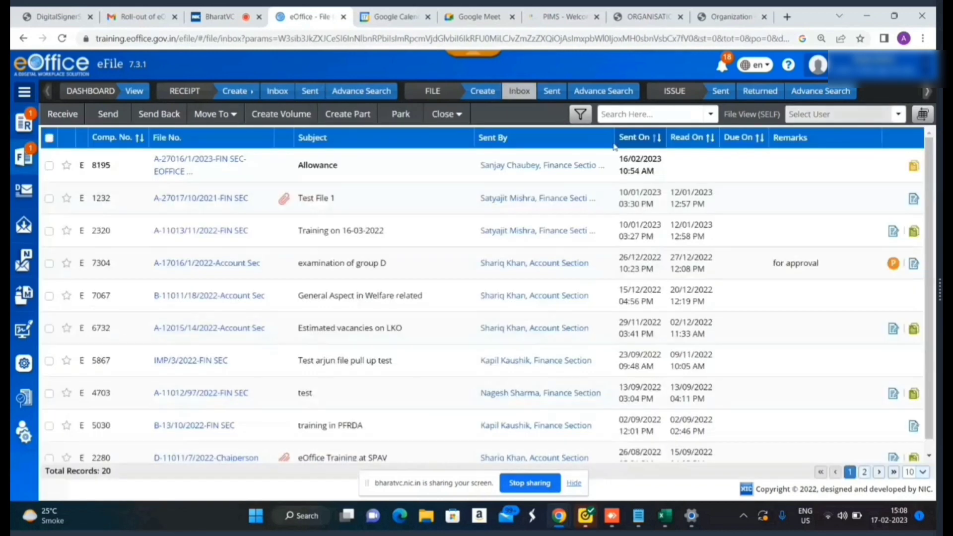
Filter the file inbox by the priorities Immediate, Most Immediate and Out Today, and clear the filter again
left_click(576, 112)
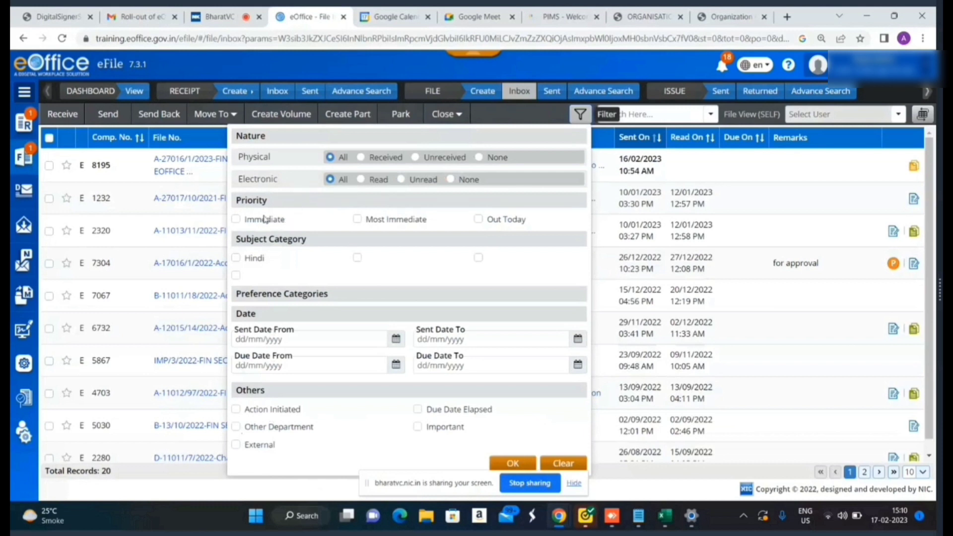
left_click(237, 219)
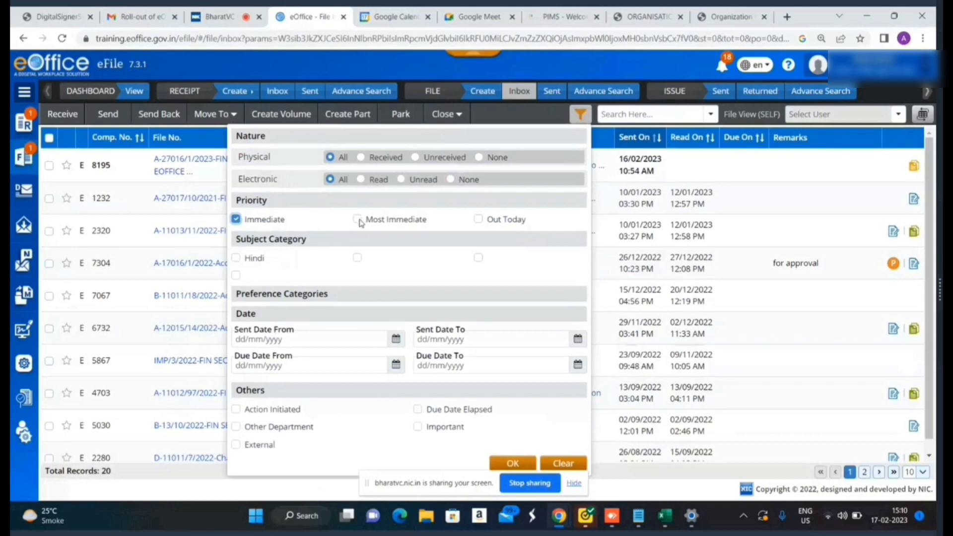
left_click(358, 219)
left_click(478, 220)
left_click(512, 462)
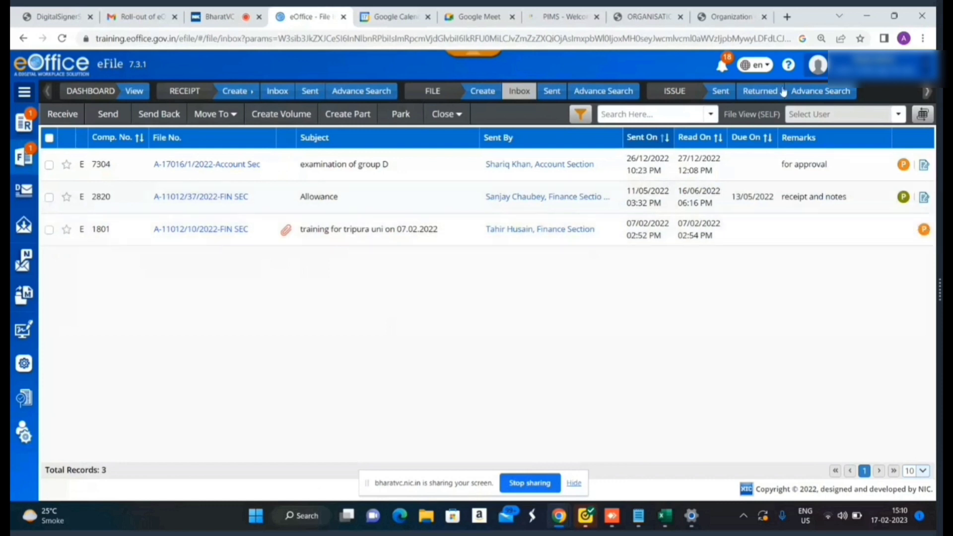
left_click(580, 115)
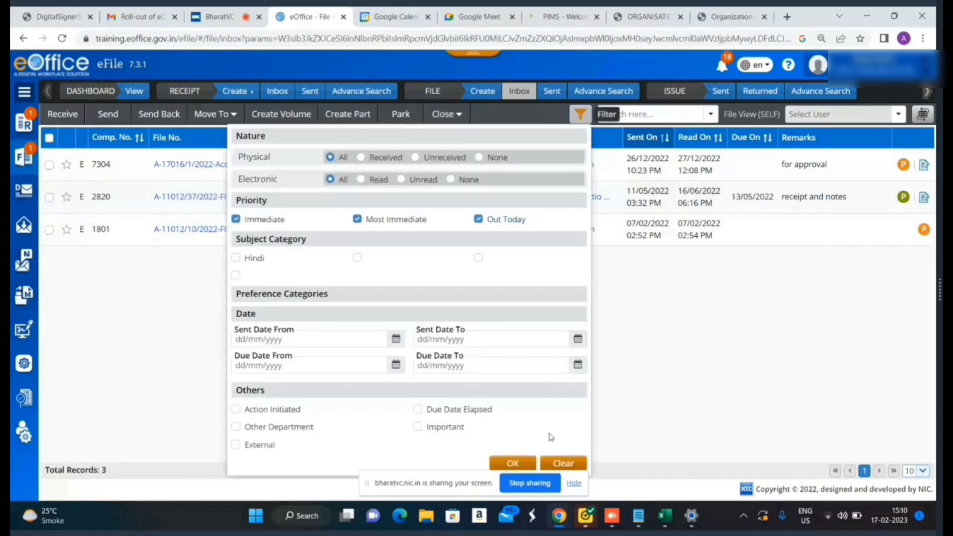
left_click(564, 463)
Switch the interface language to Hindi and expand the navigation sidebar to show its translated labels
left_click(761, 67)
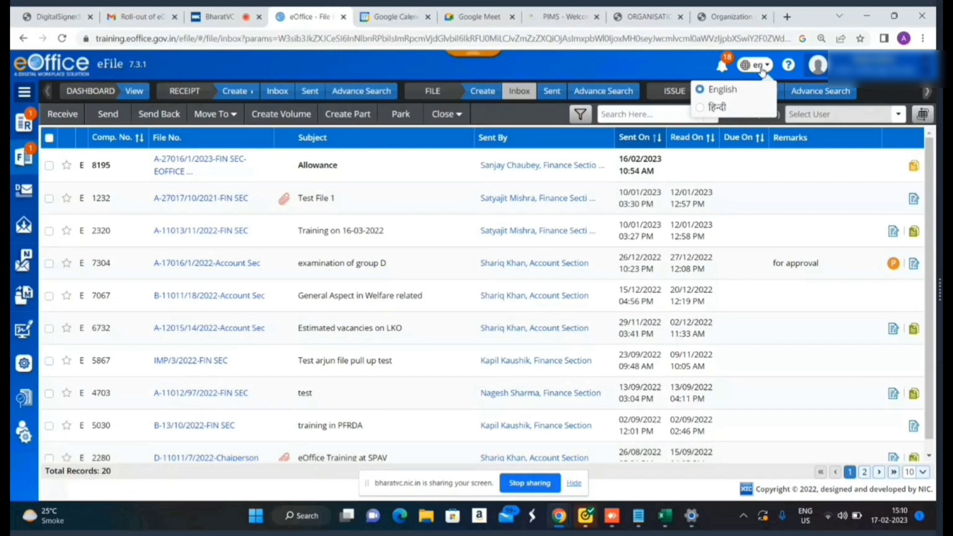
left_click(701, 107)
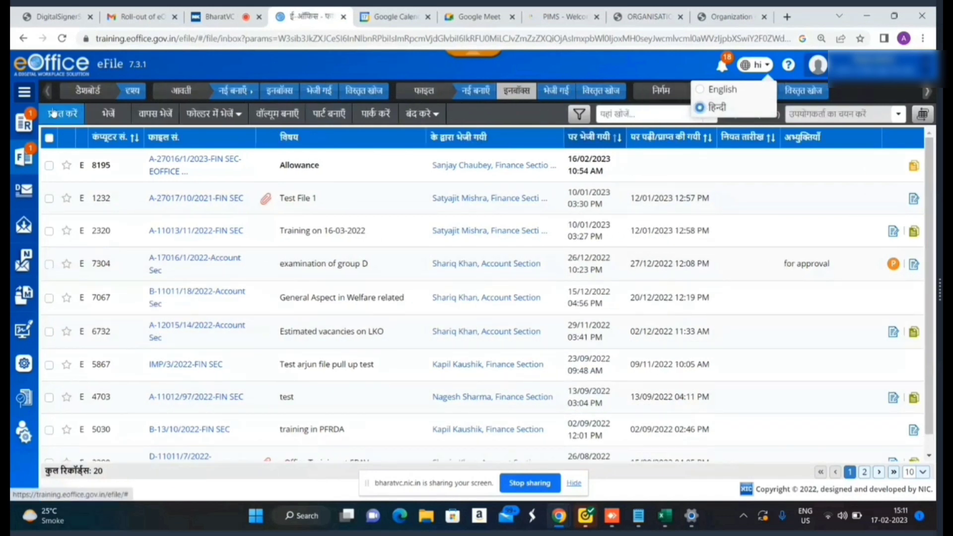
left_click(25, 92)
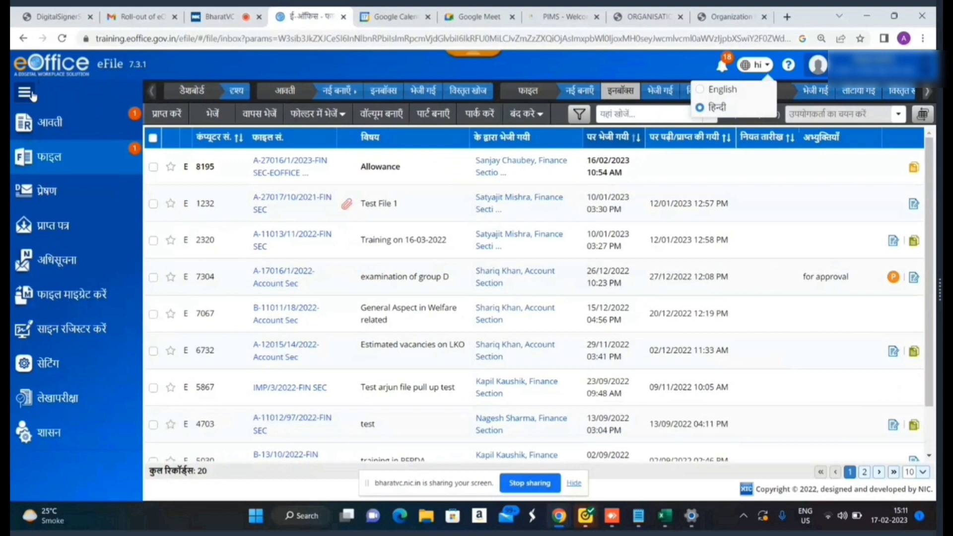
Open the file with subject Test File 1 for viewing, and return the interface language to English
left_click(274, 204)
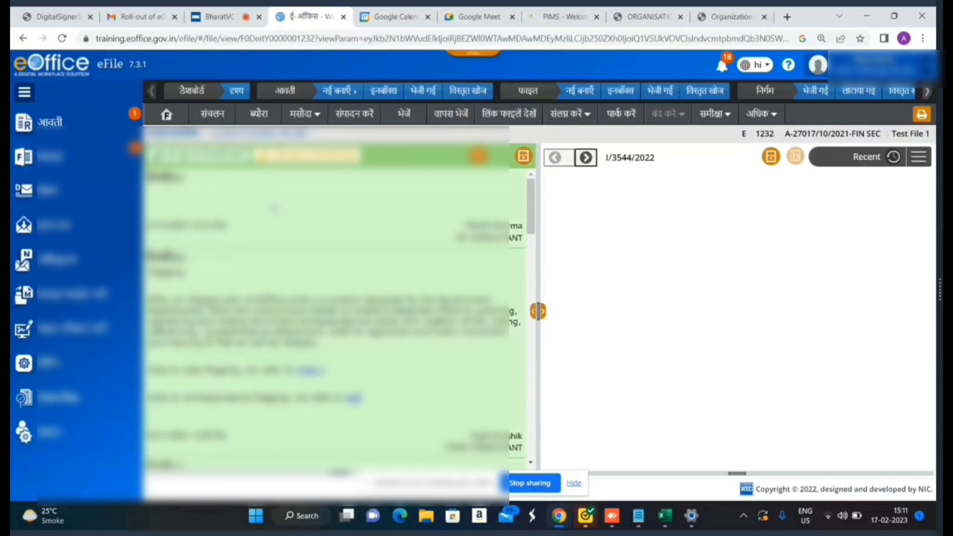
left_click(24, 95)
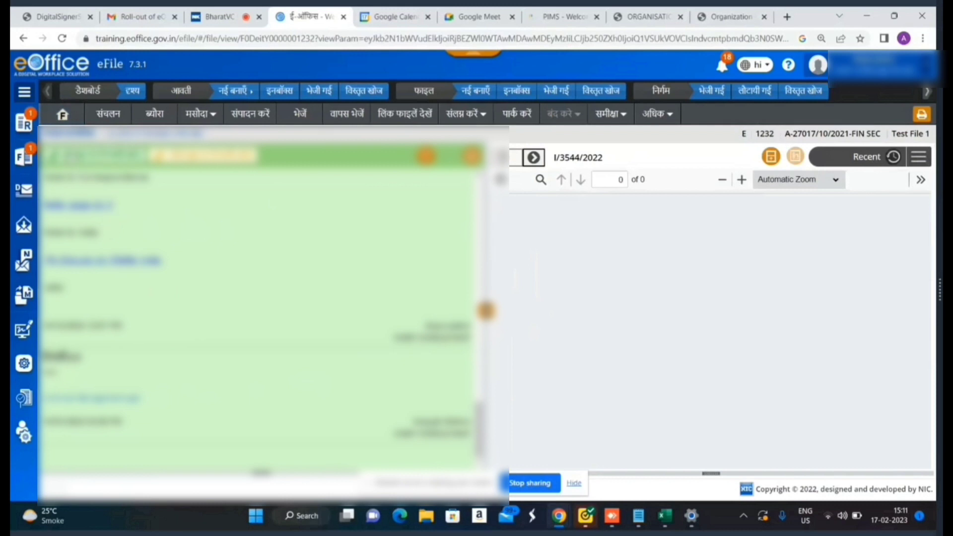
left_click(753, 65)
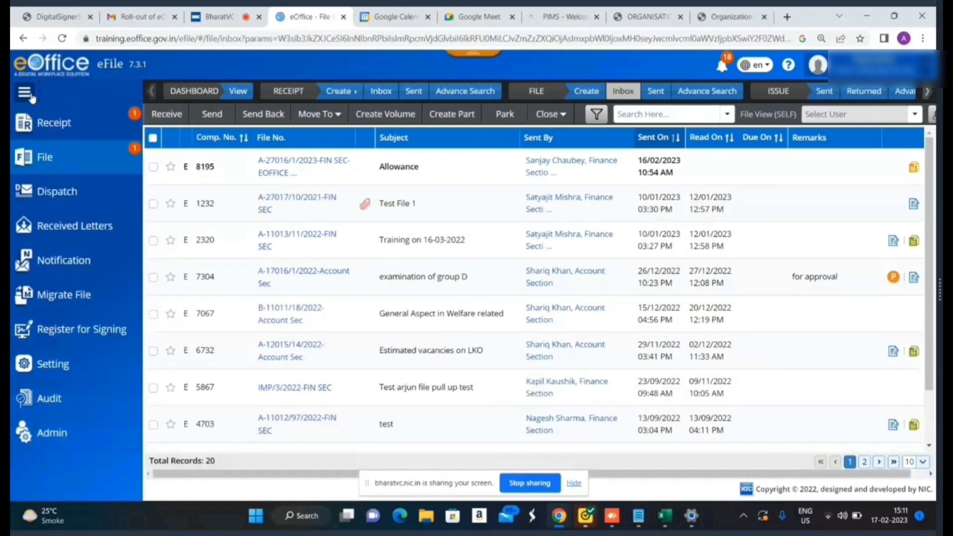
View the Receipt section's entries and the available interface languages, and collapse the navigation sidebar
left_click(30, 130)
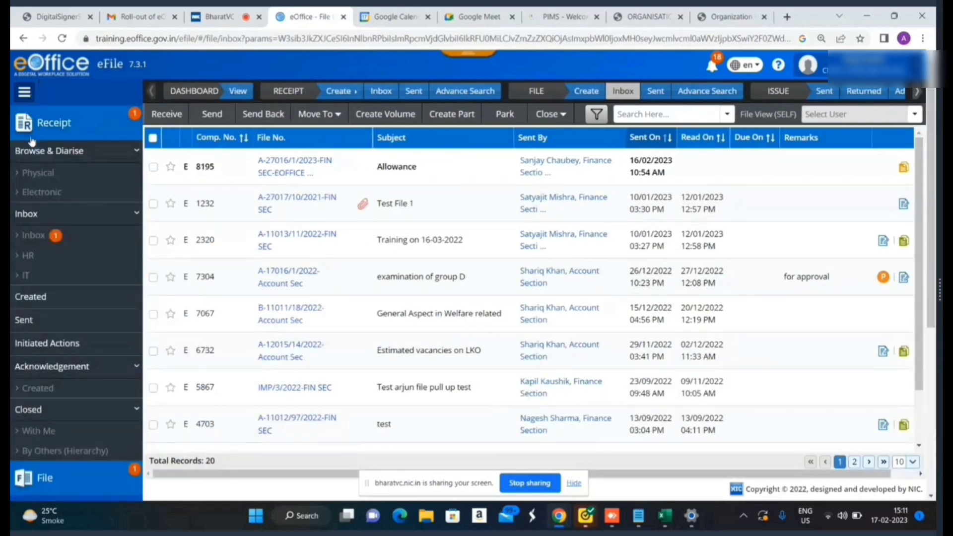
left_click(108, 295)
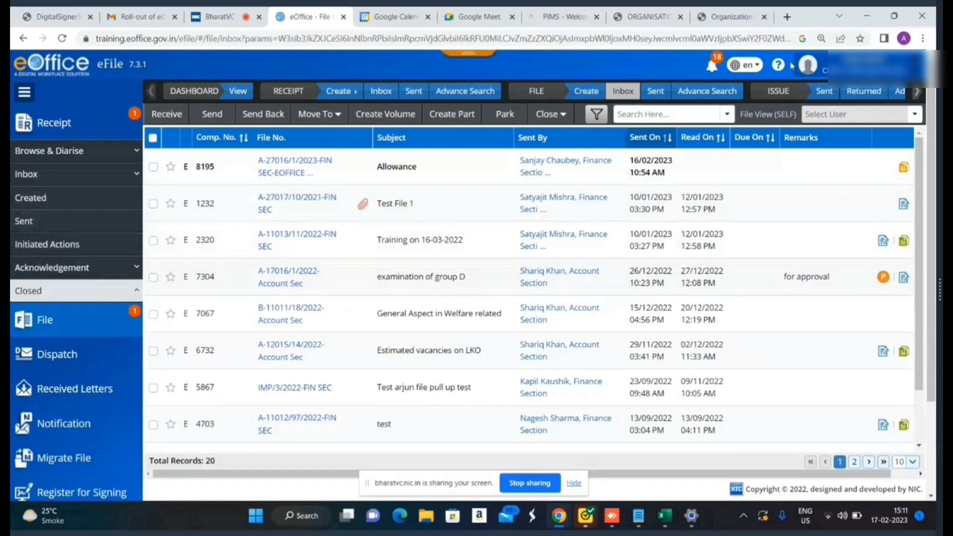
left_click(749, 67)
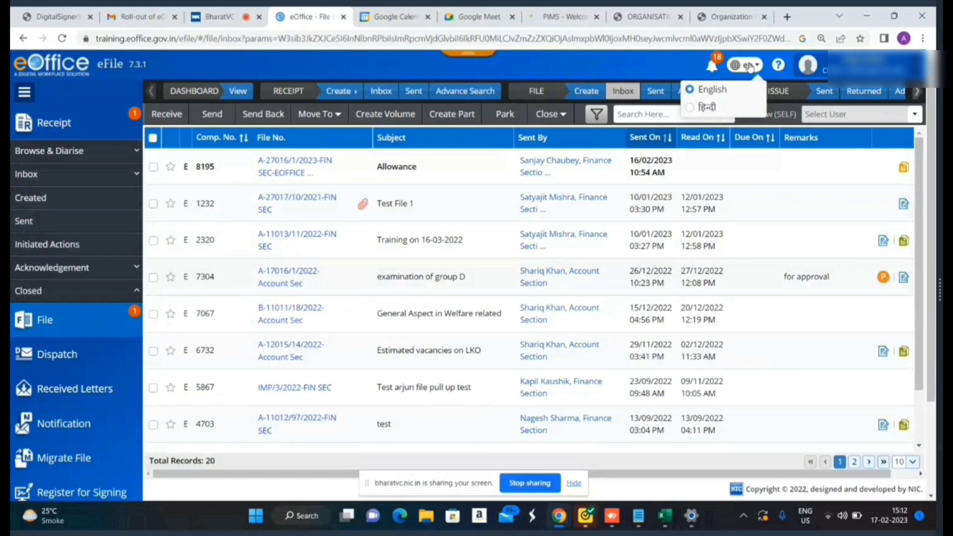
left_click(25, 92)
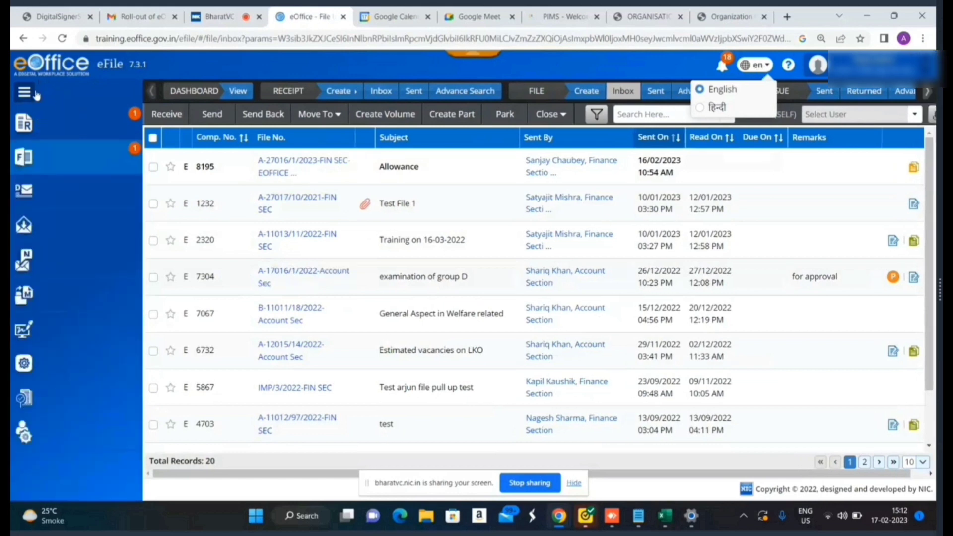
left_click(463, 61)
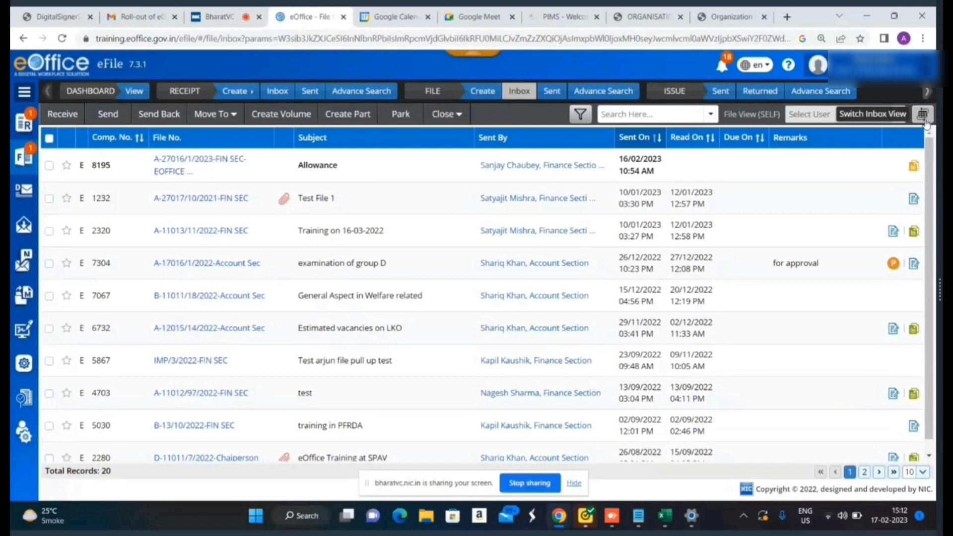
Switch the file inbox to the alternative list view and back to the table view
left_click(923, 114)
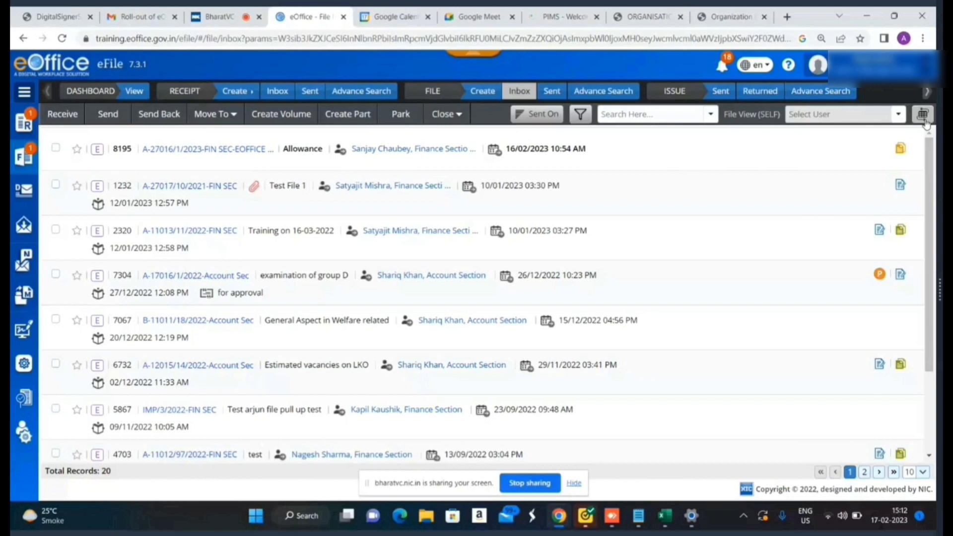
left_click(924, 118)
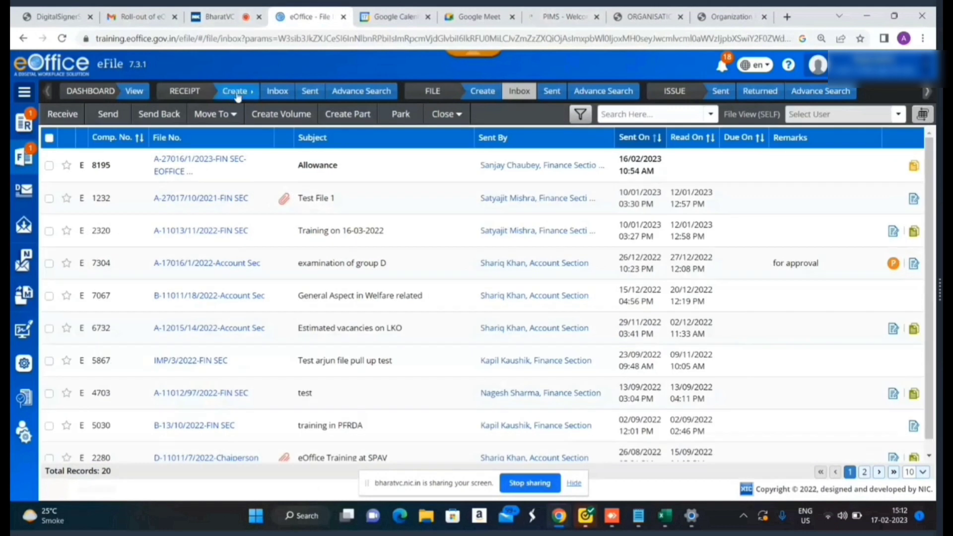
Start creating a new electronic receipt
mouse_move(238, 98)
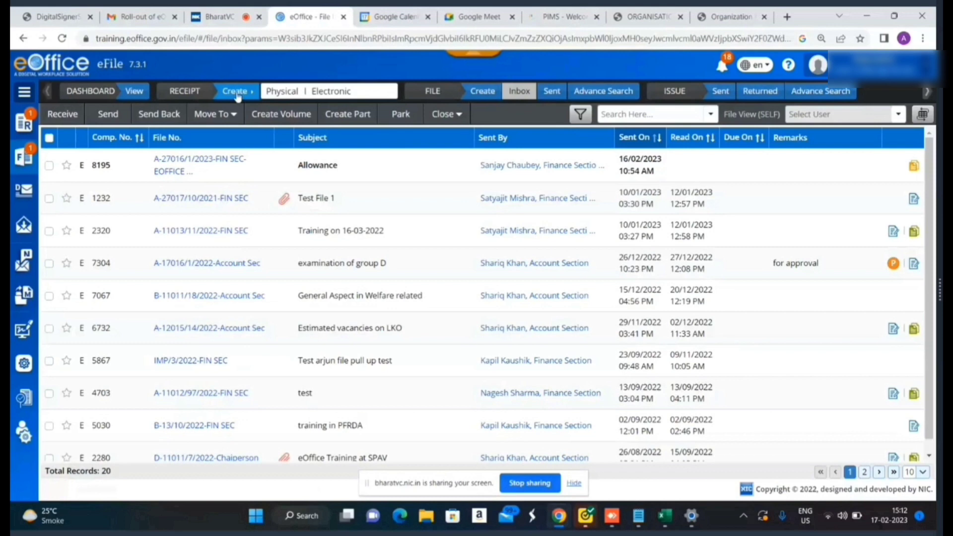
left_click(340, 94)
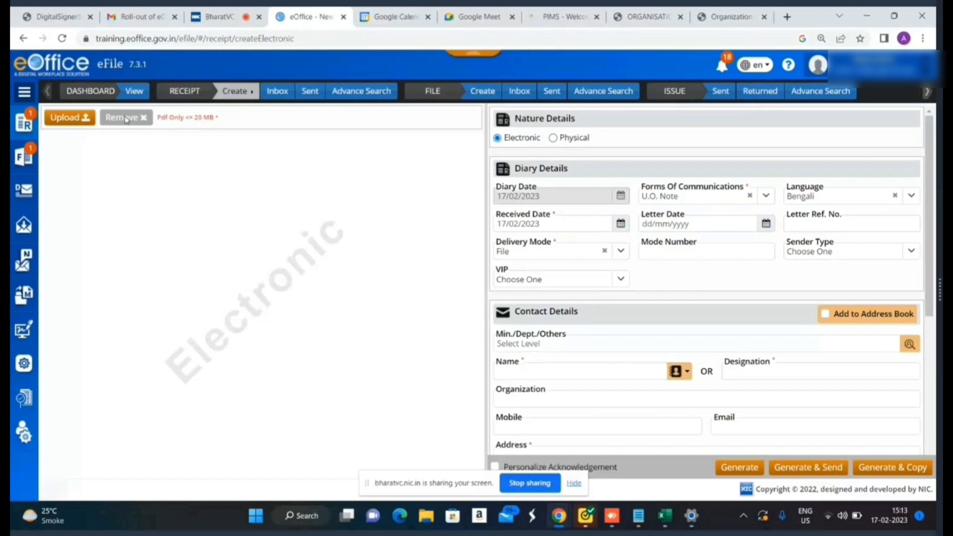
Upload document(15).pdf from the Downloads folder to the receipt, and remove the uploaded document again
left_click(82, 127)
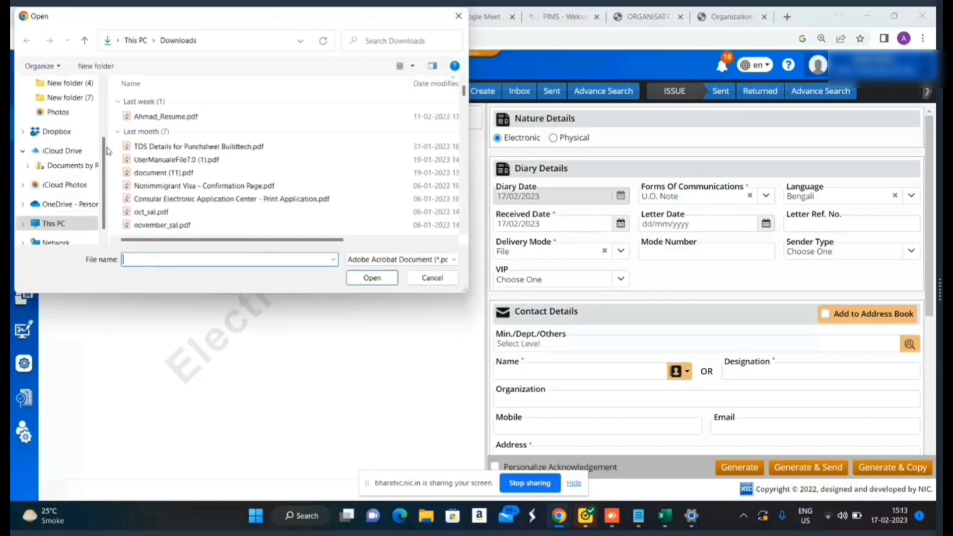
scroll(155, 160, "down", 4)
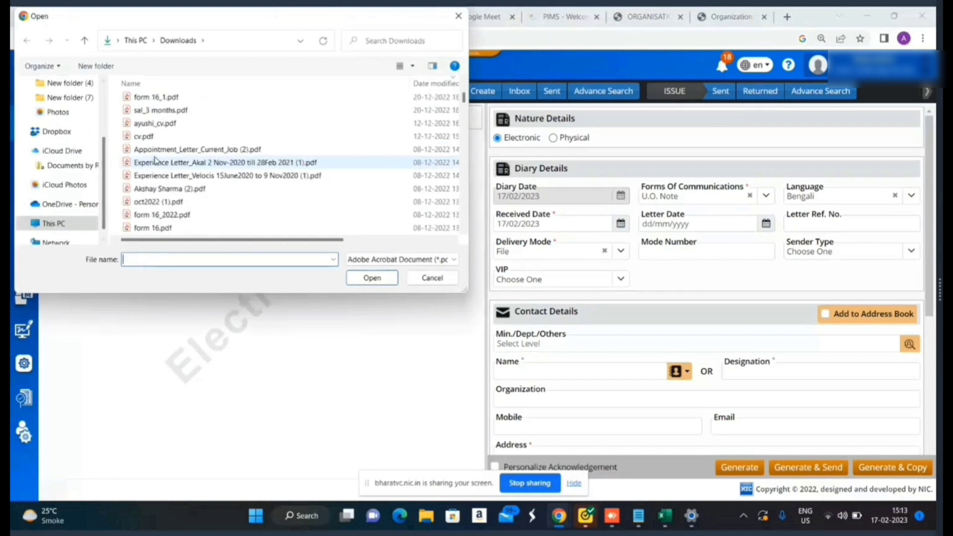
scroll(155, 159, "down", 6)
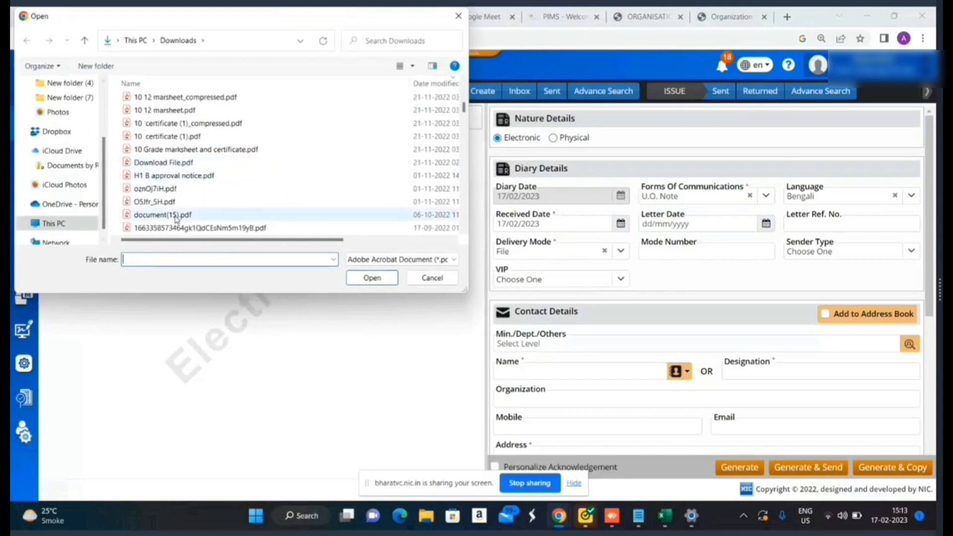
double_click(176, 217)
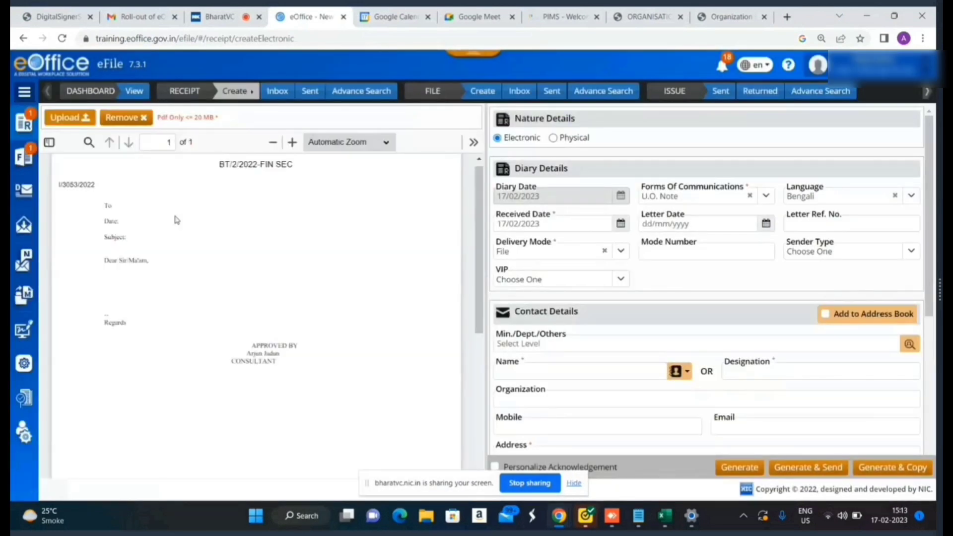
left_click(123, 119)
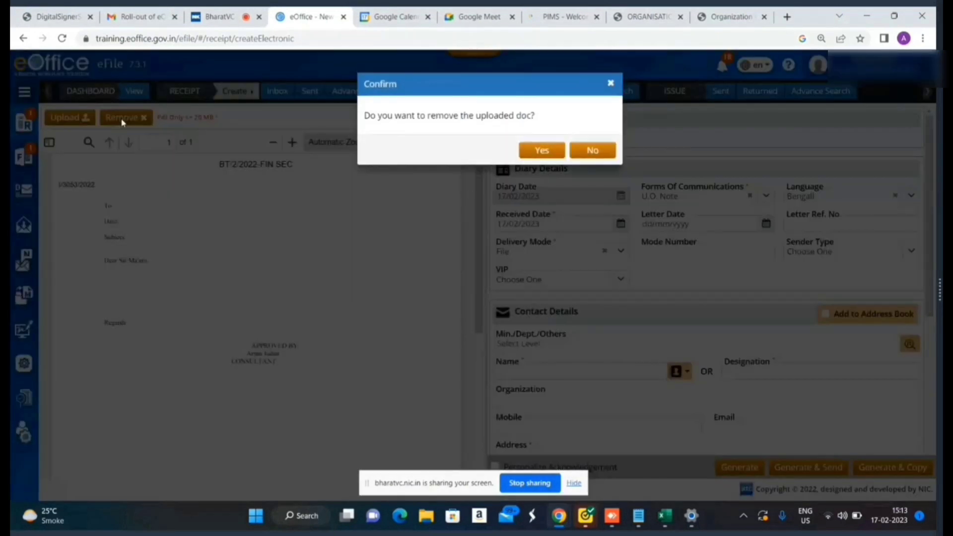
left_click(542, 150)
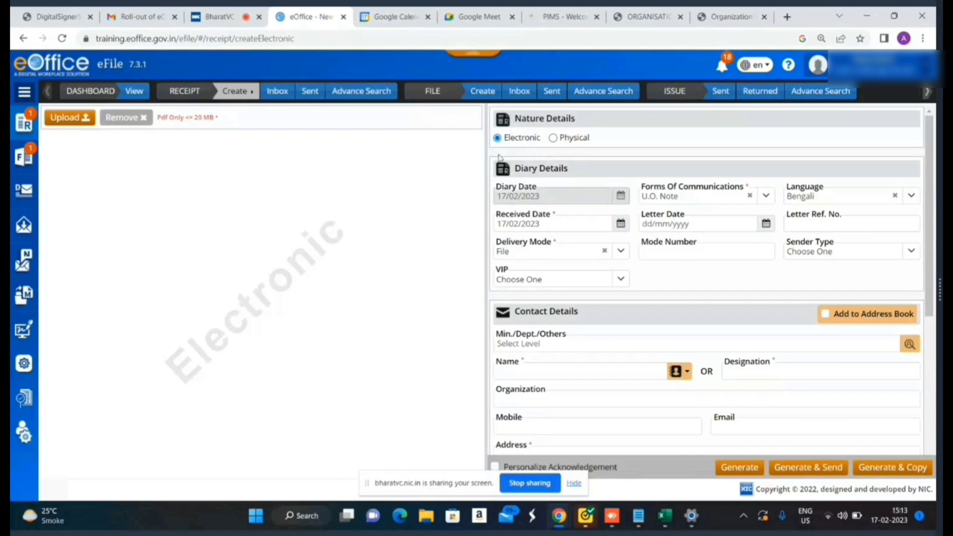
Upload document(15).pdf from the Downloads folder as the receipt's document
left_click(72, 121)
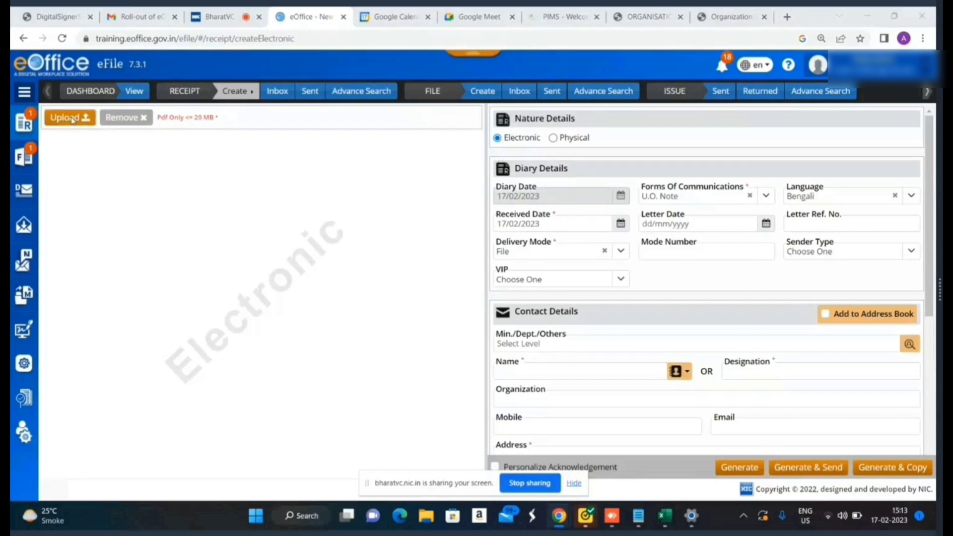
scroll(207, 131, "up", 5)
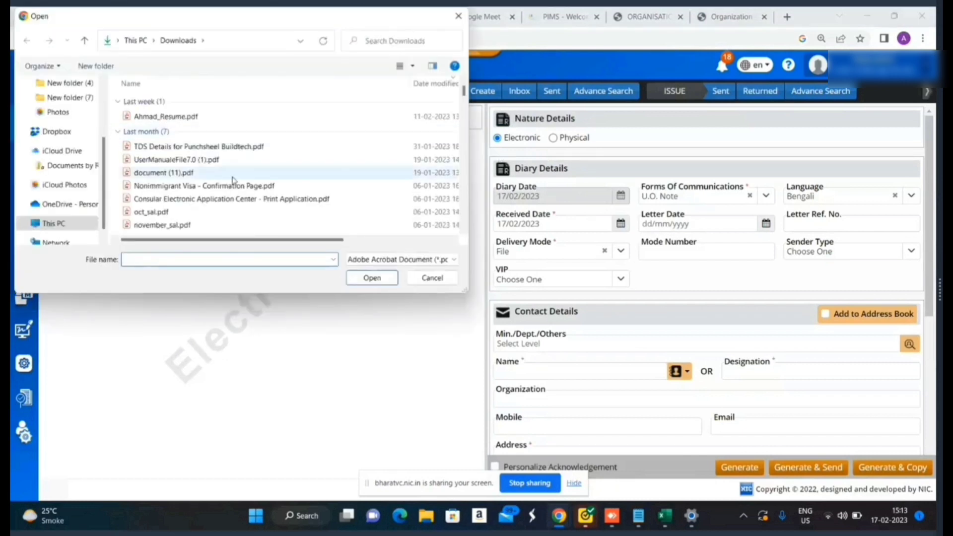
scroll(233, 184, "down", 10)
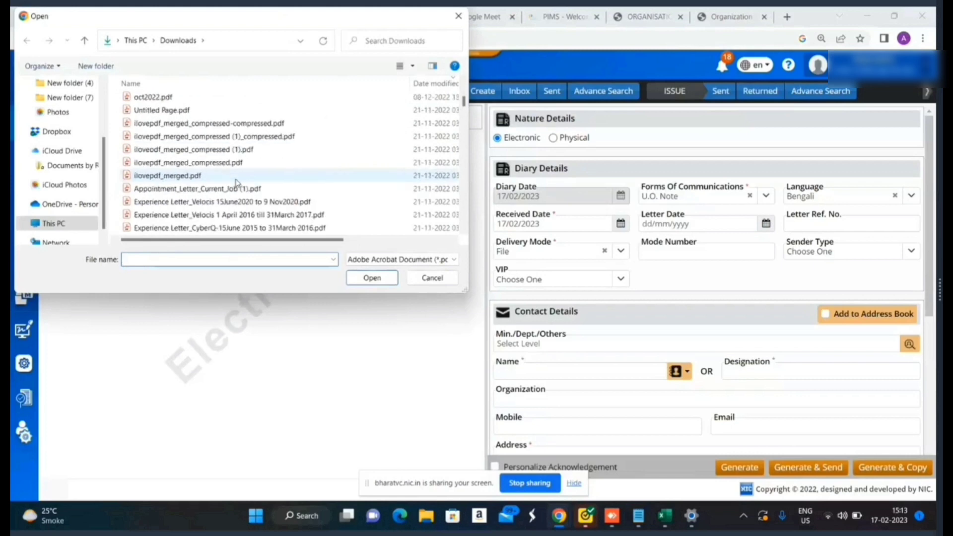
scroll(235, 183, "down", 5)
double_click(171, 175)
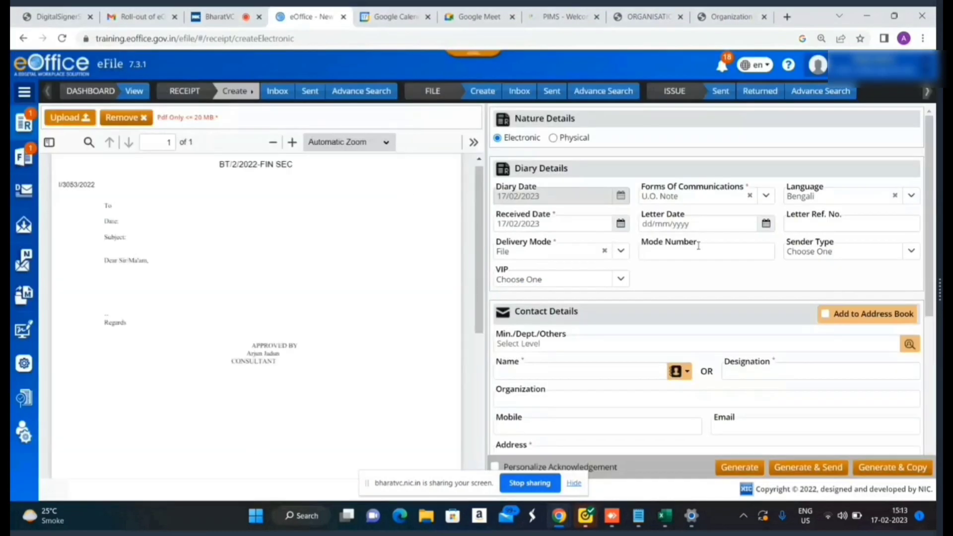
View the Forms Of Communications options in the diary details, and set the receipt's language to English
scroll(699, 247, "down", 1)
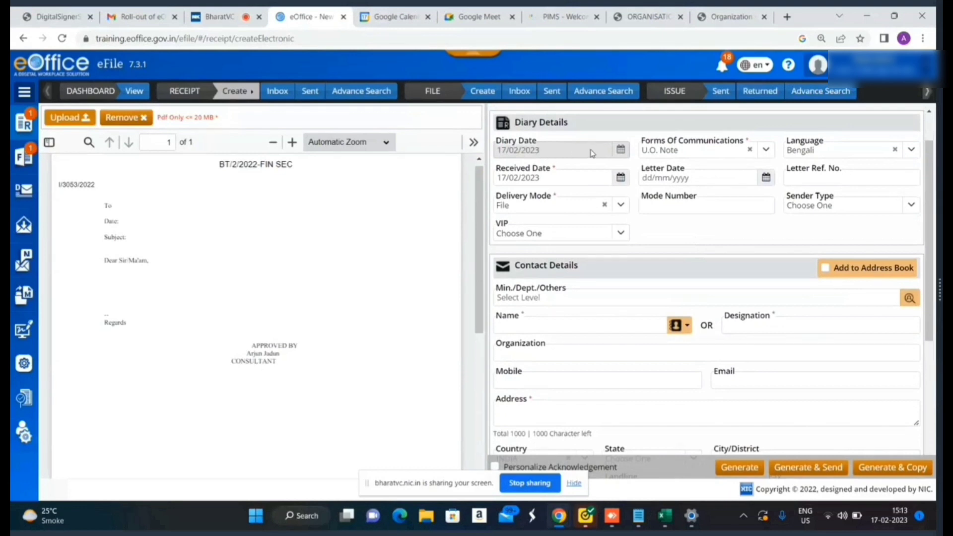
left_click(718, 152)
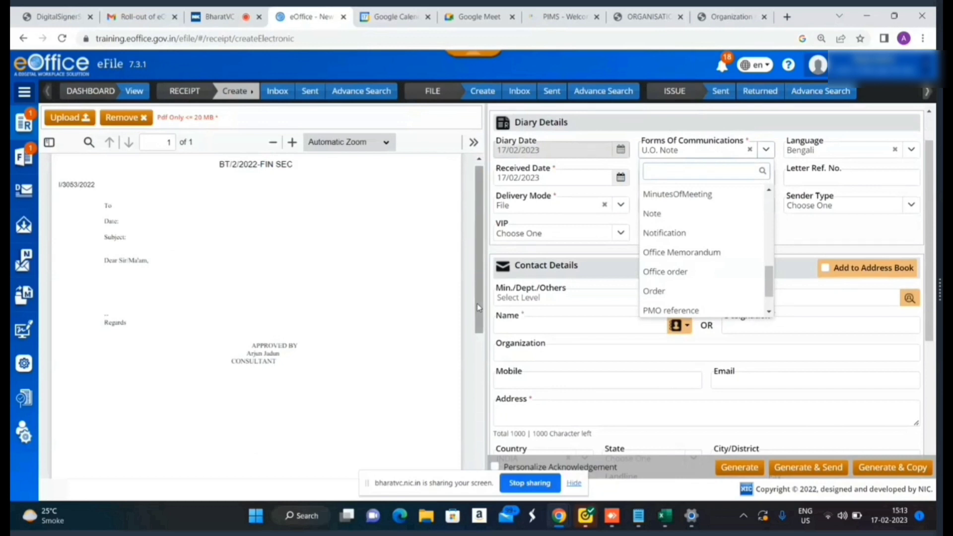
left_click(837, 156)
type("e")
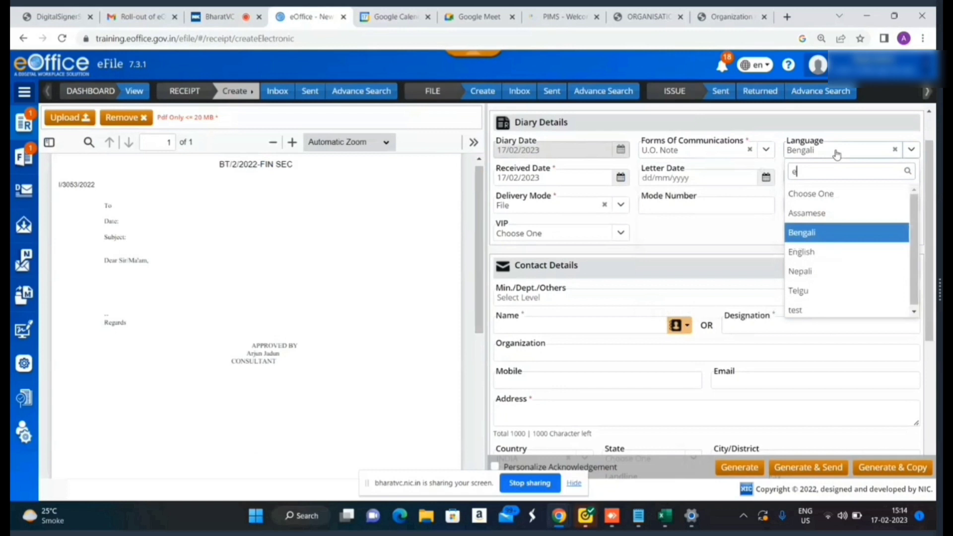
left_click(798, 252)
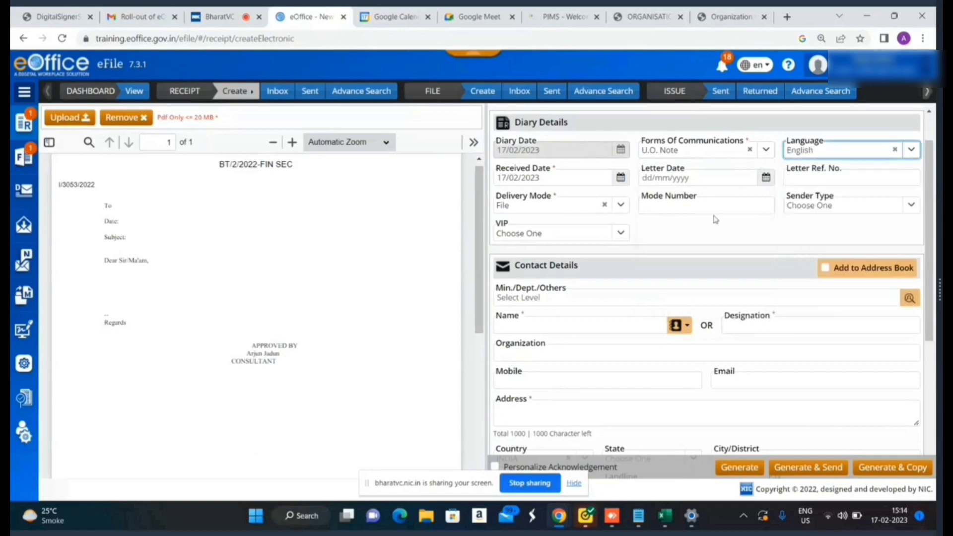
Examine the remaining diary details, including the Received Date and Letter Date calendars and the Delivery Mode and VIP options
left_click(554, 176)
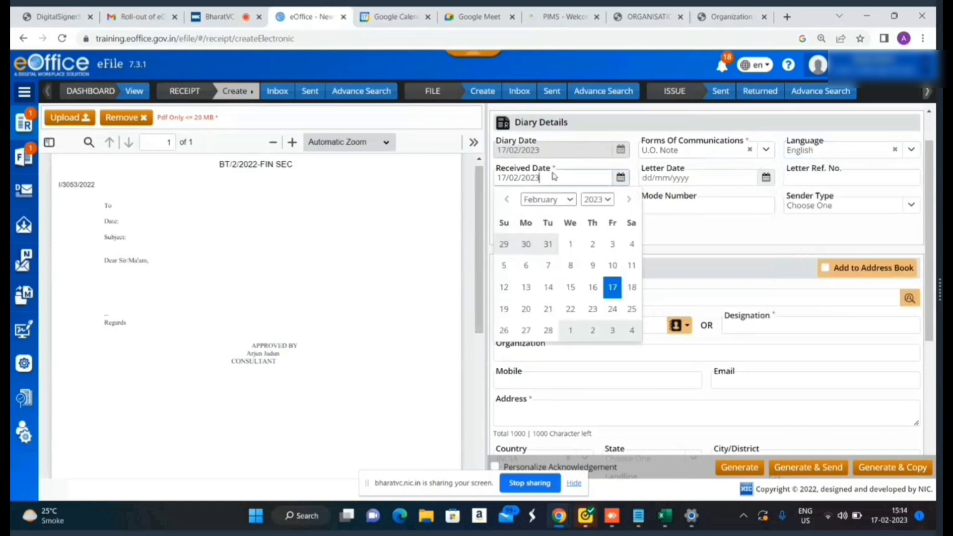
left_click(655, 179)
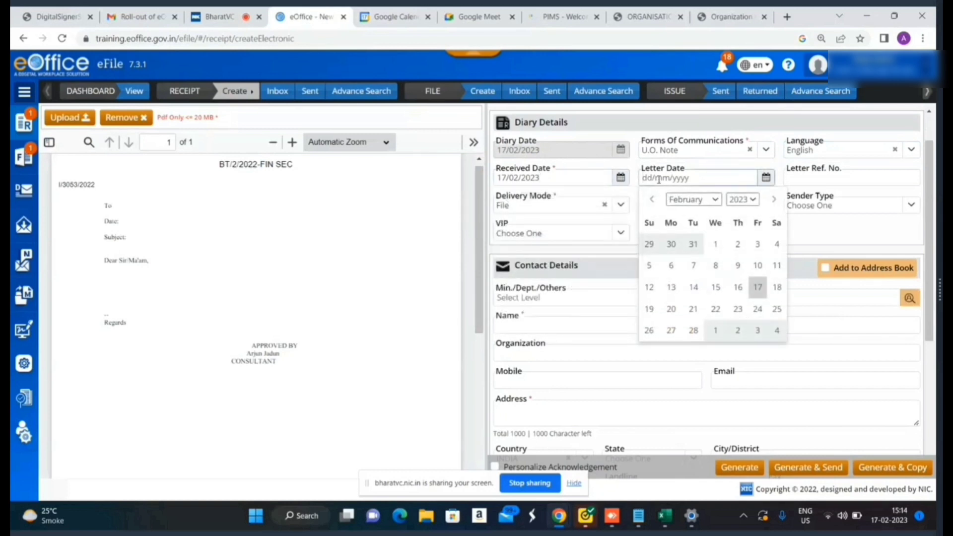
left_click(822, 177)
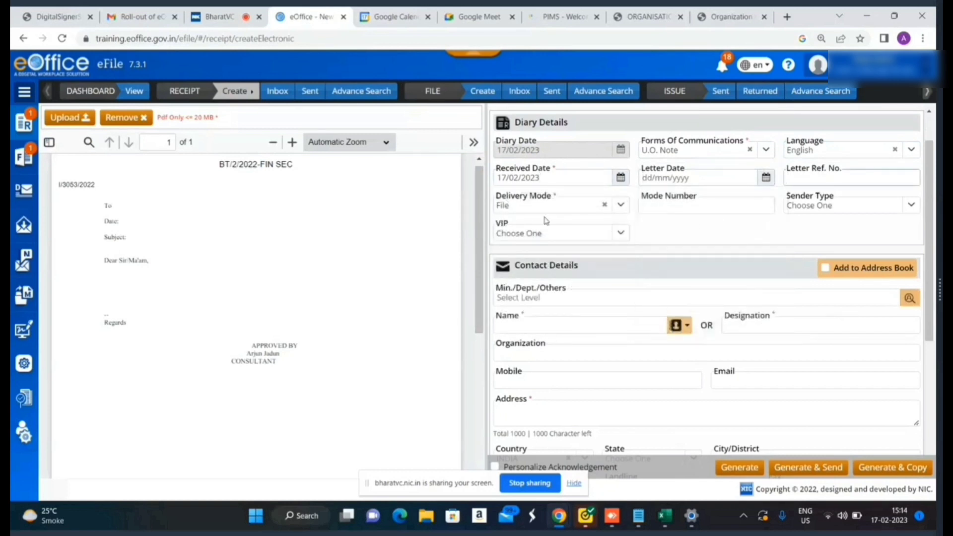
left_click(573, 206)
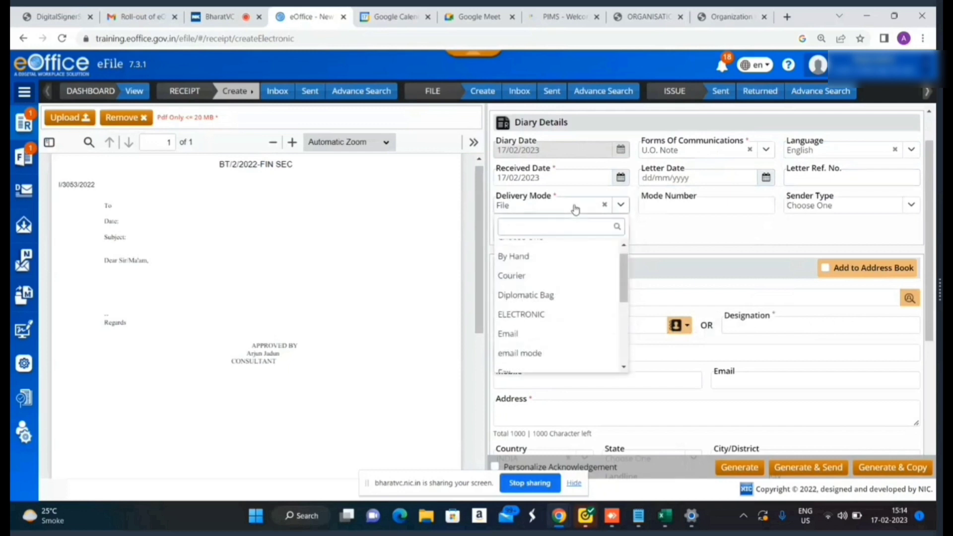
left_click(575, 208)
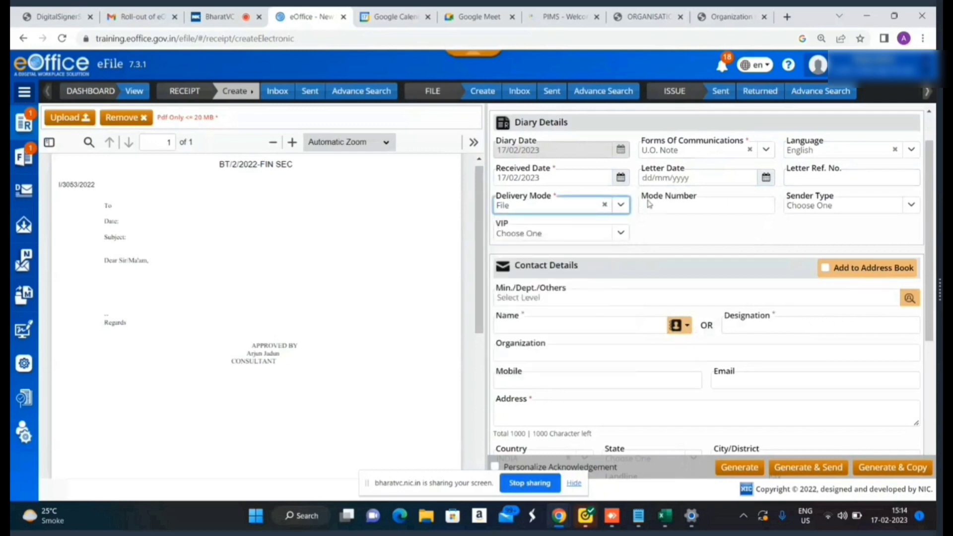
left_click(649, 204)
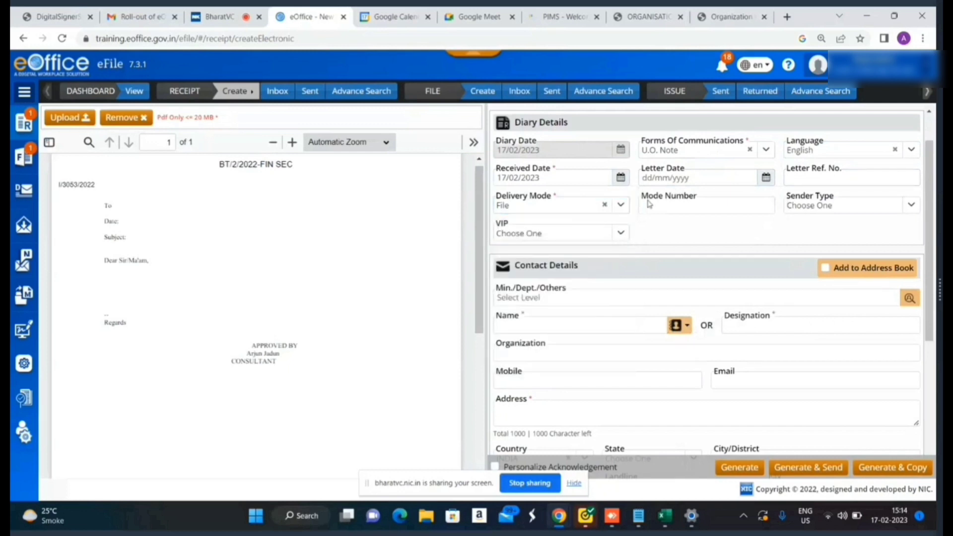
left_click(596, 232)
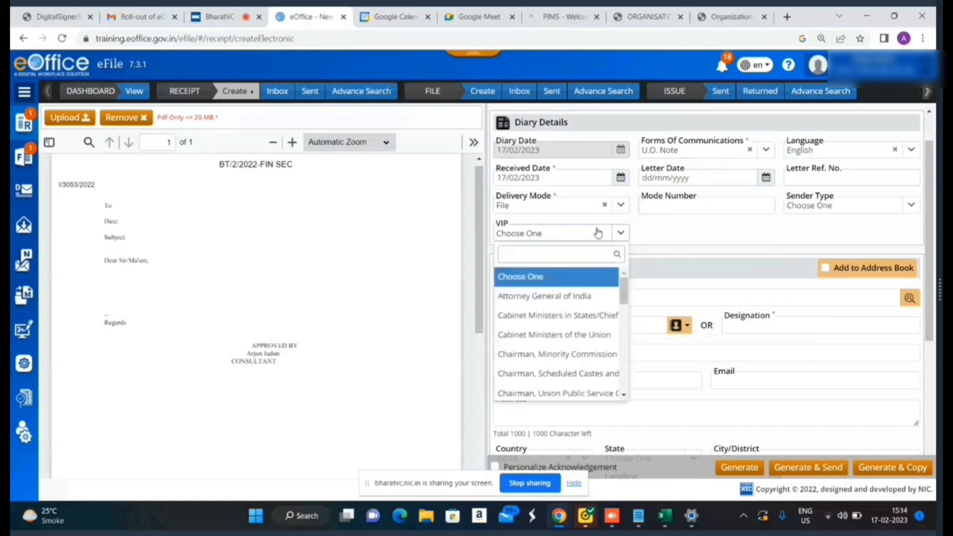
left_click(660, 236)
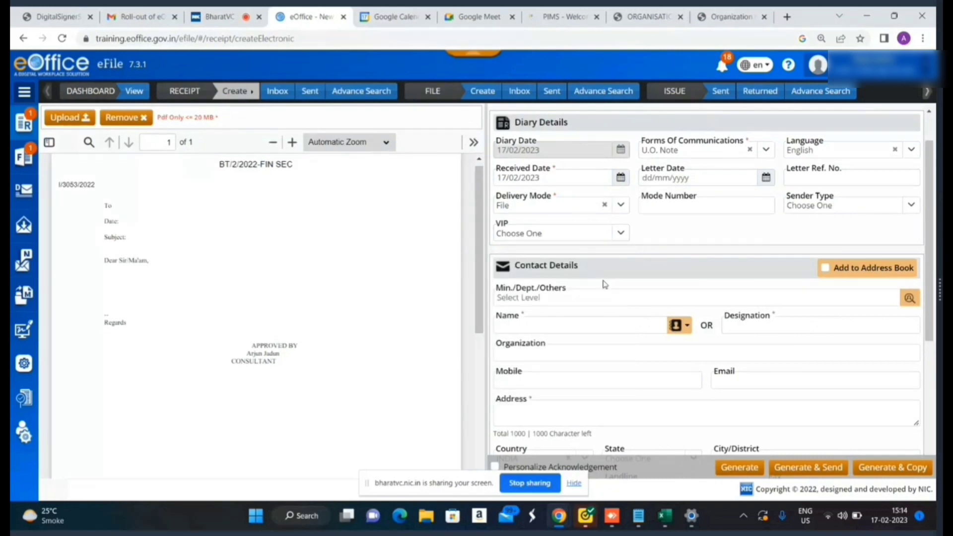
Search the Min./Dept./Others field in the contact details for "mini", and replace the search with "depart"
left_click(499, 296)
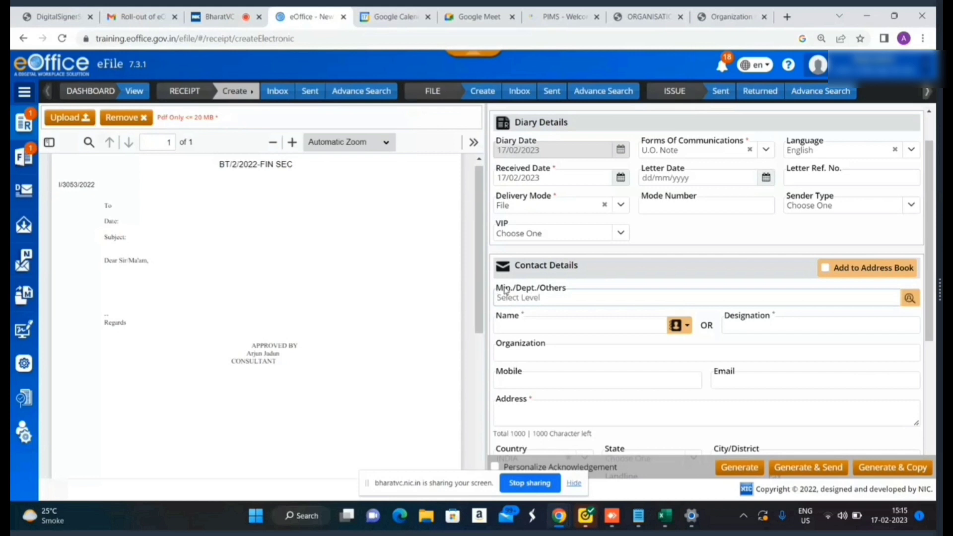
type("mihi")
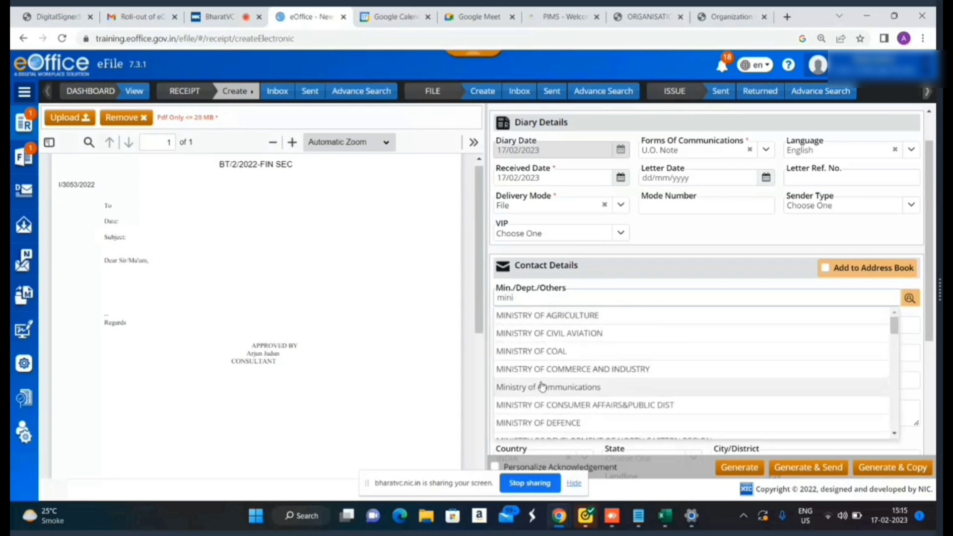
key("BackSpace")
key("BackSpace")
key("BackSpace")
type("de")
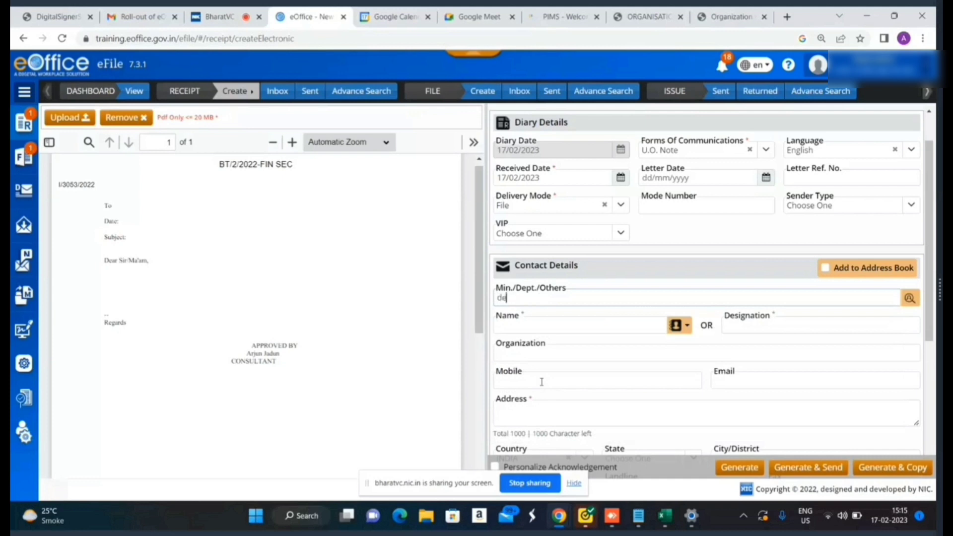
type("part")
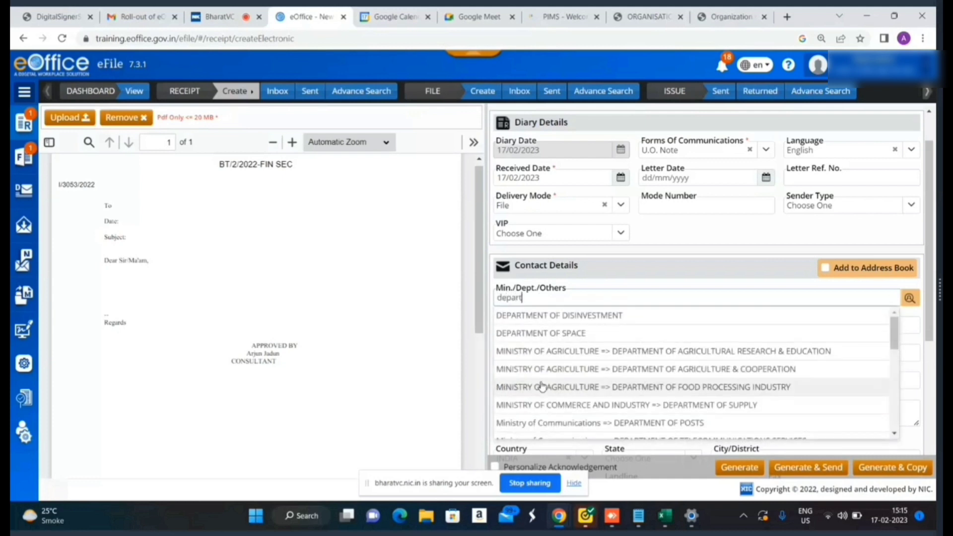
Replace the Min./Dept./Others search text with "others" to look up the matching entry
key("BackSpace")
key("BackSpace")
key("BackSpace")
key("BackSpace")
key("BackSpace")
key("BackSpace")
type("of")
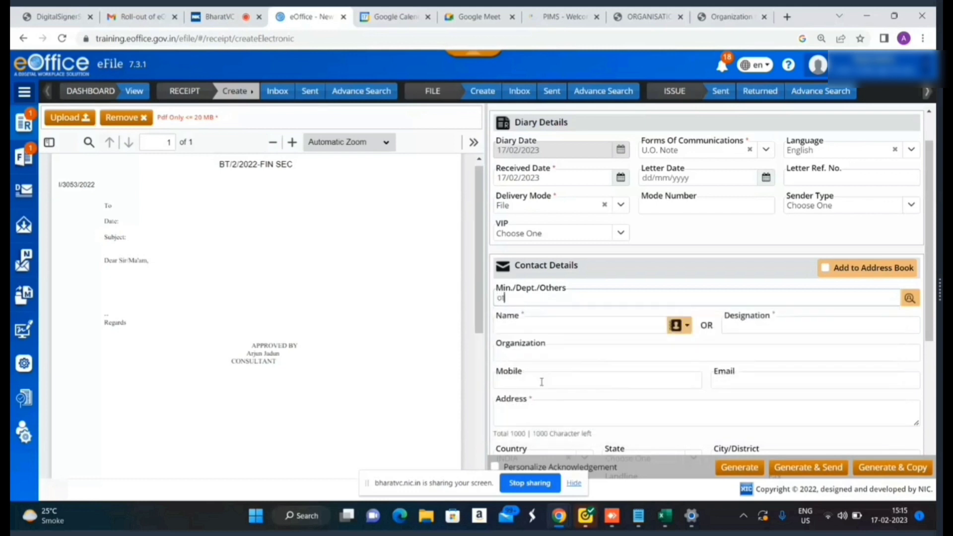
type("hers")
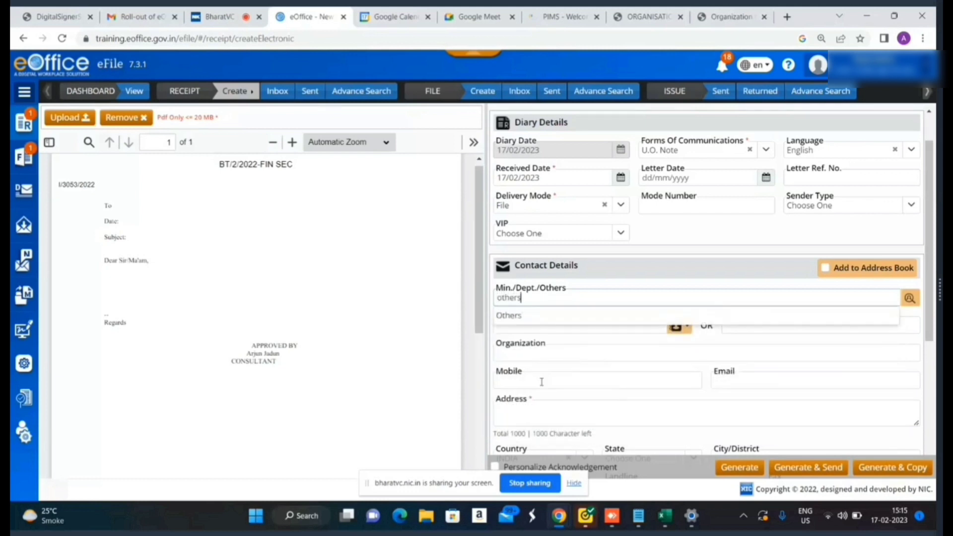
Replace the Min./Dept./Others search text with "departm", look through the matching entries, and set the field to Ministry of Communications
key("BackSpace")
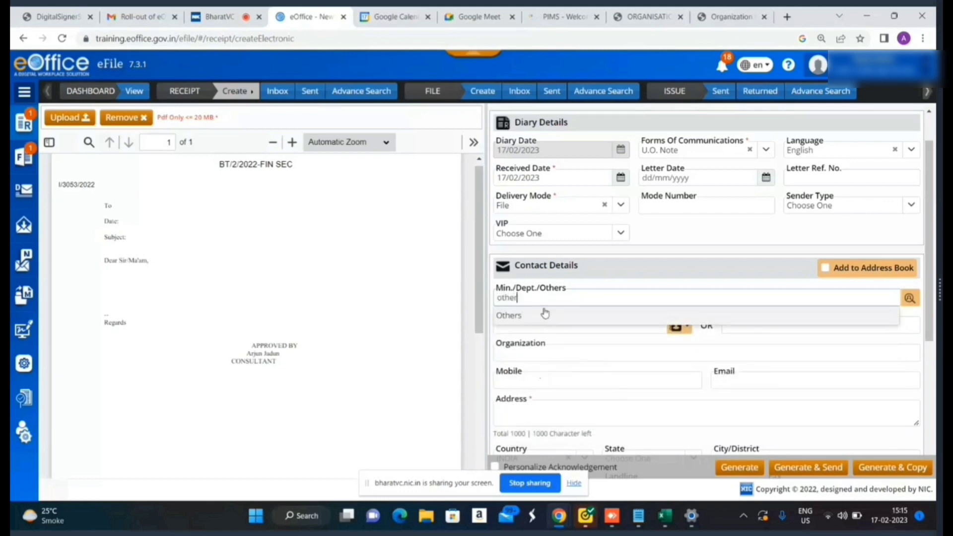
key("BackSpace")
key("BackSpace")
key("BackSpace")
key("BackSpace")
key("BackSpace")
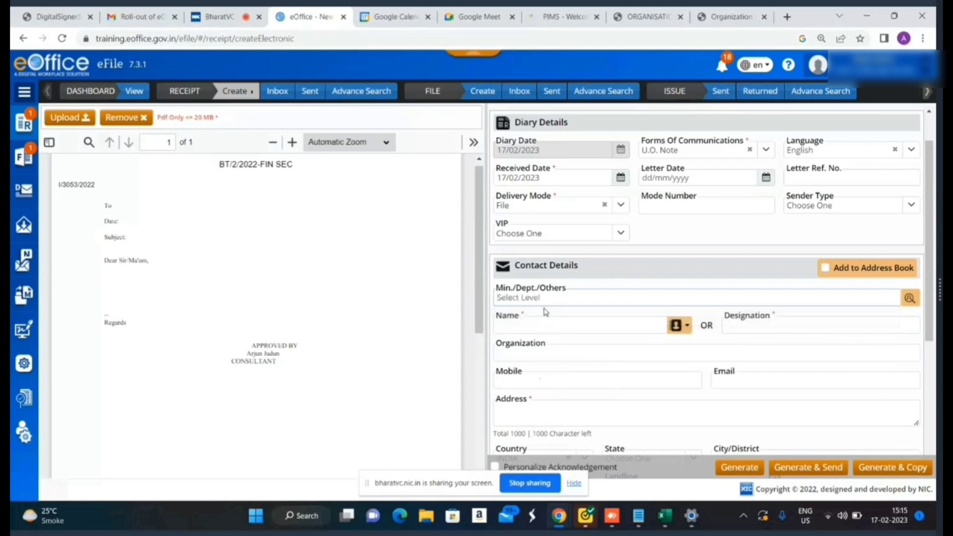
type("depart")
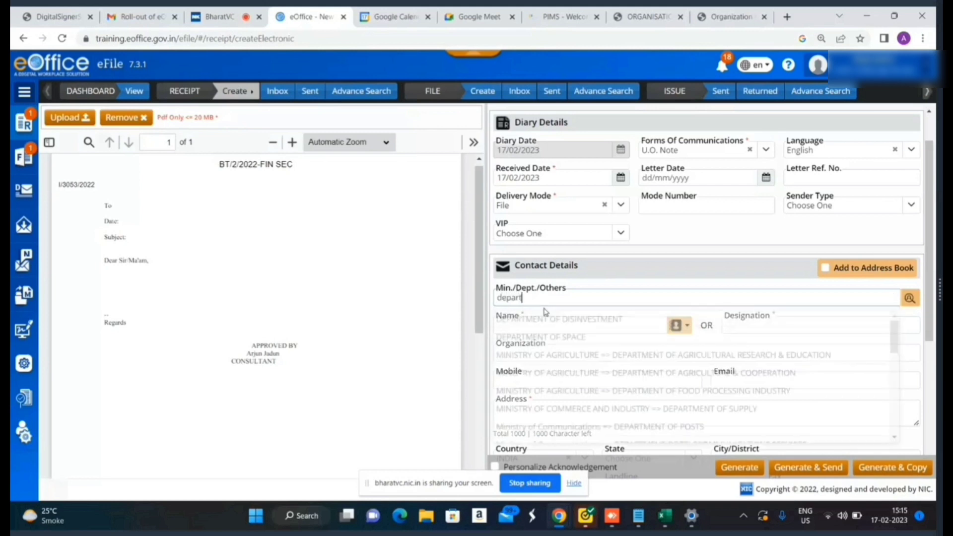
type("m")
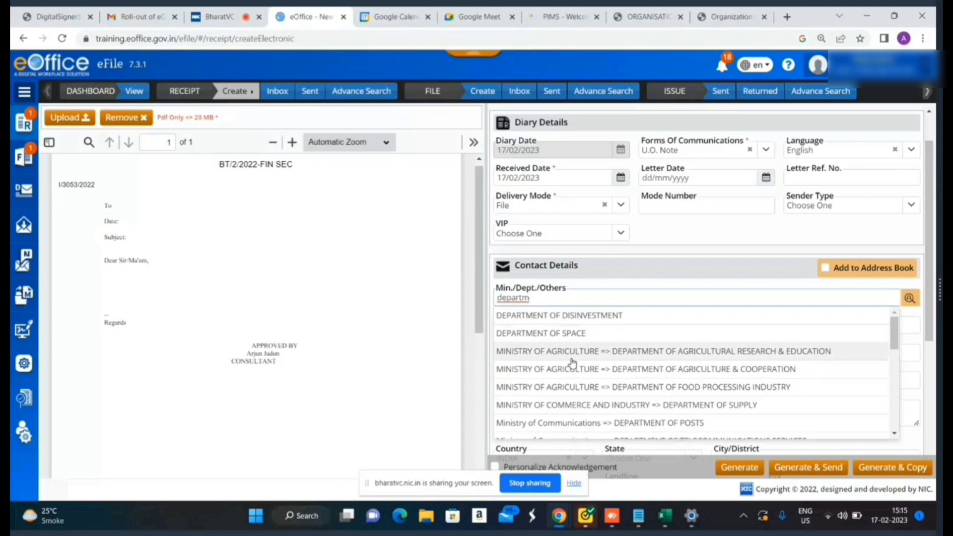
scroll(572, 363, "down", 2)
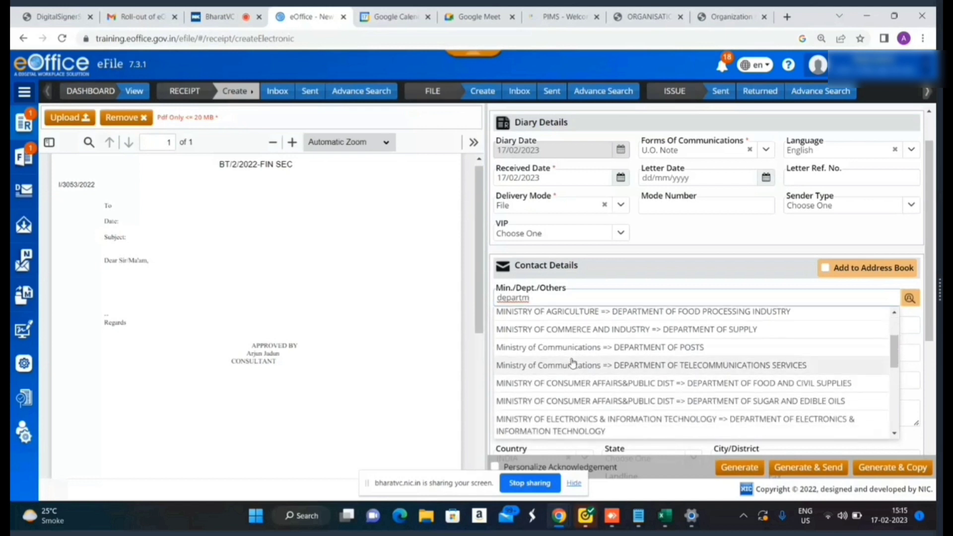
scroll(572, 363, "down", 4)
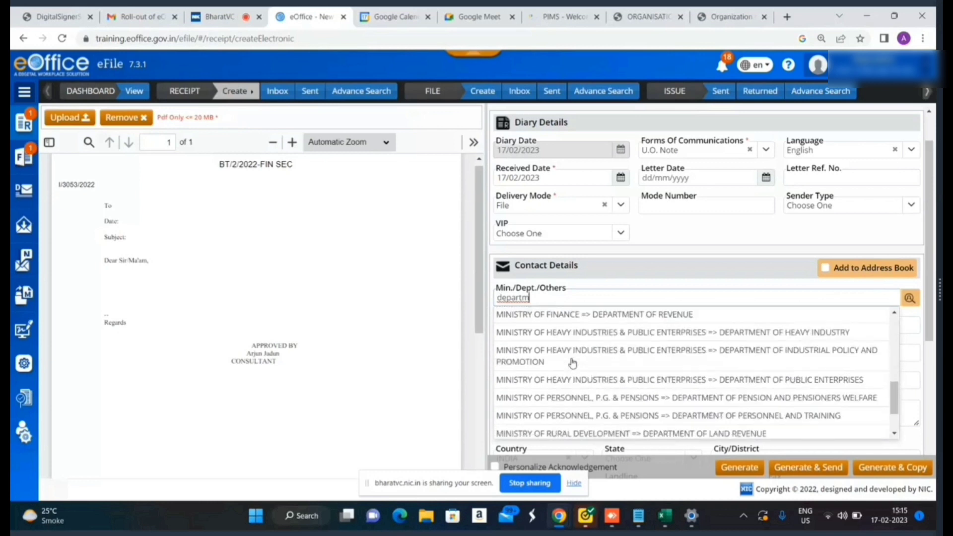
left_click(573, 362)
Enter the contact's first name in the Name field of the contact details
left_click(534, 321)
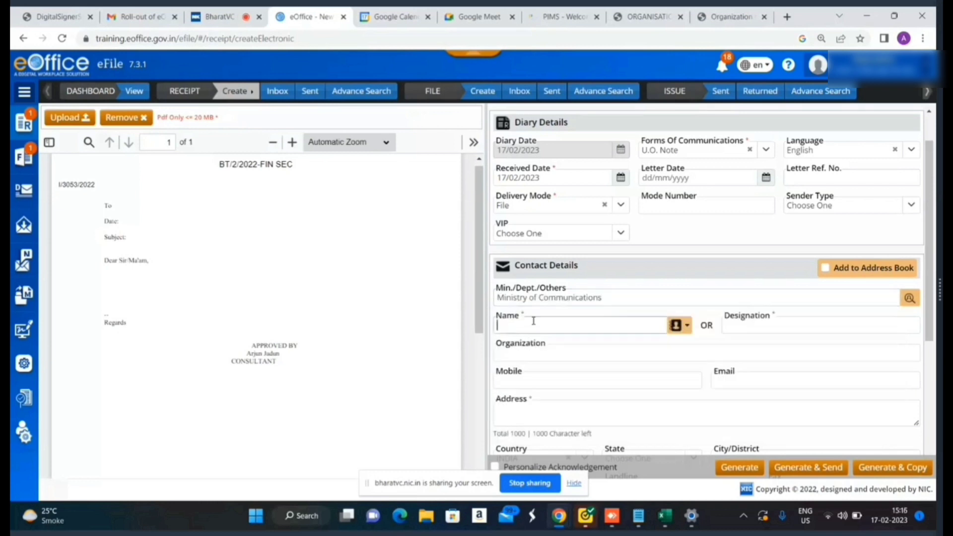
type("a")
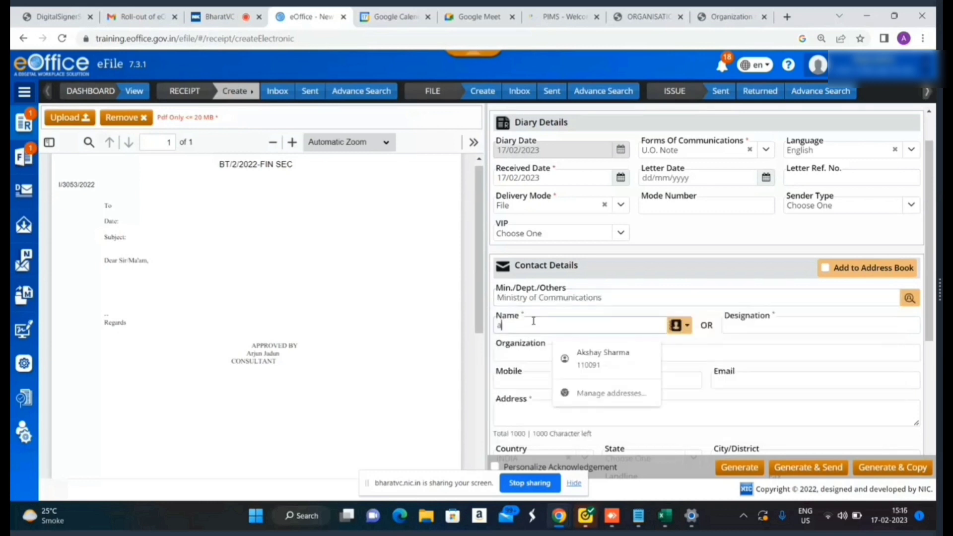
key("BackSpace")
type("Arjun")
Review the address book scope options for the contact's Name field and set the scope to Department
left_click(687, 327)
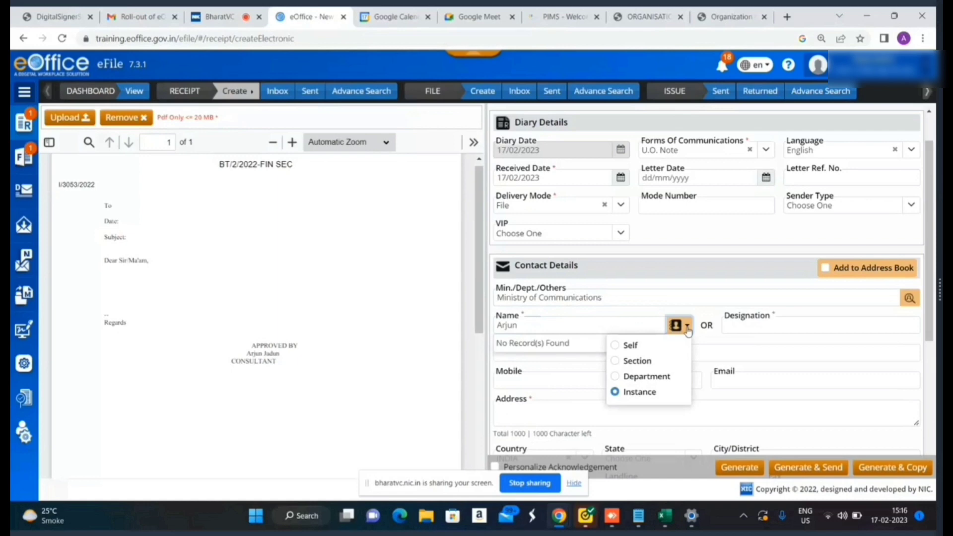
left_click(353, 323)
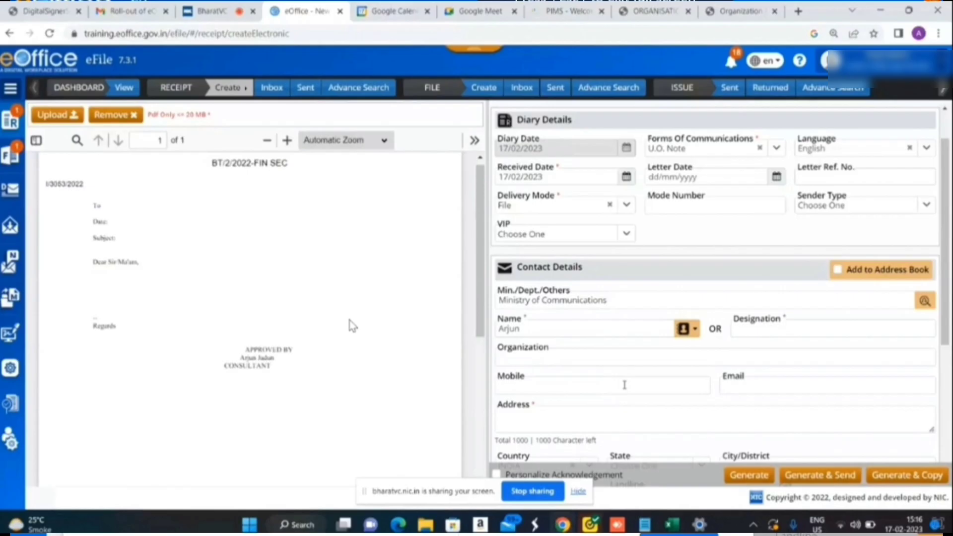
double_click(353, 325)
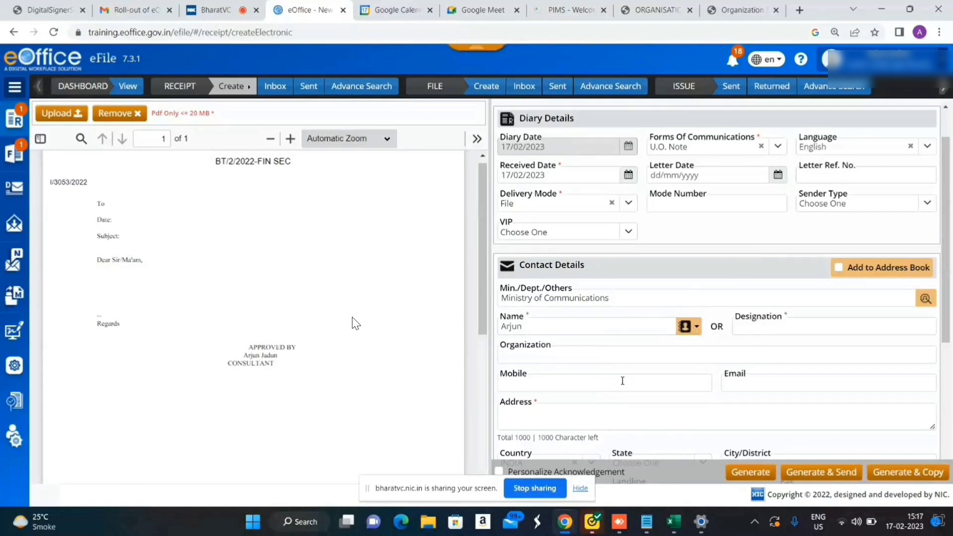
left_click(694, 326)
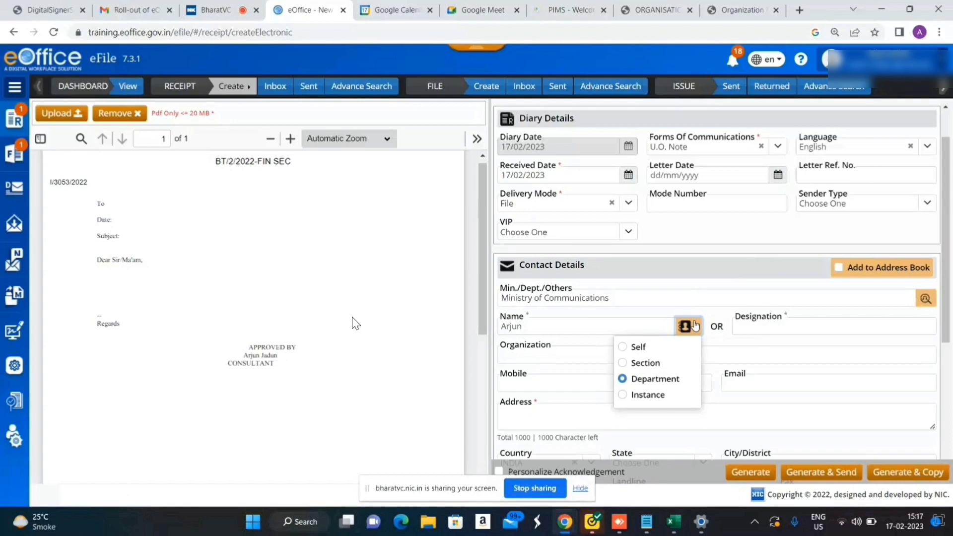
left_click(694, 327)
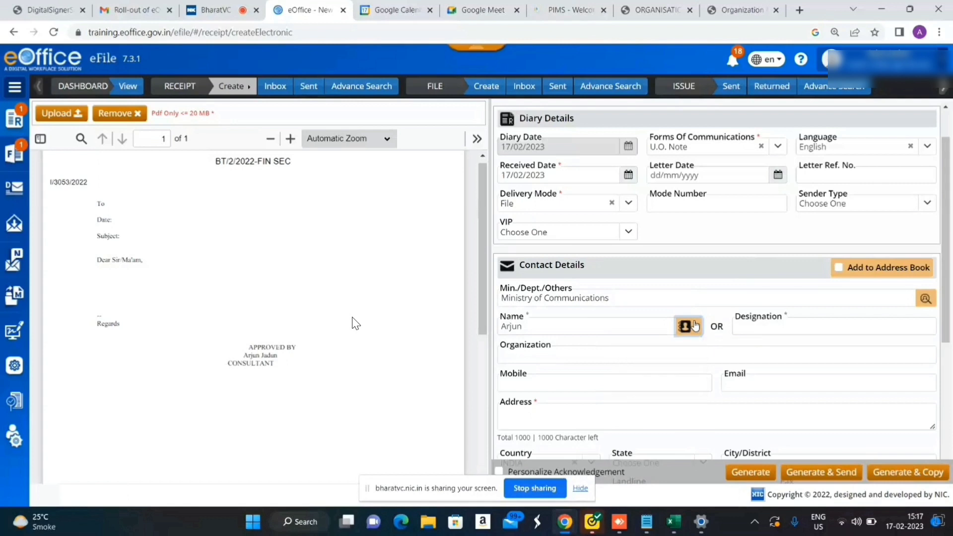
Fill in the required Address field in the contact details with the contact's address
left_click(588, 403)
type("New D")
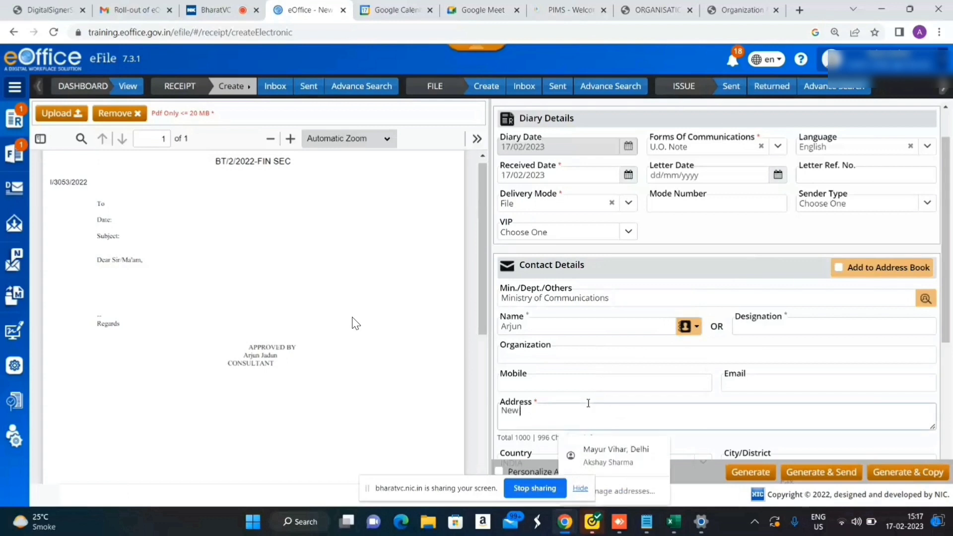
type("elhi")
key("Tab")
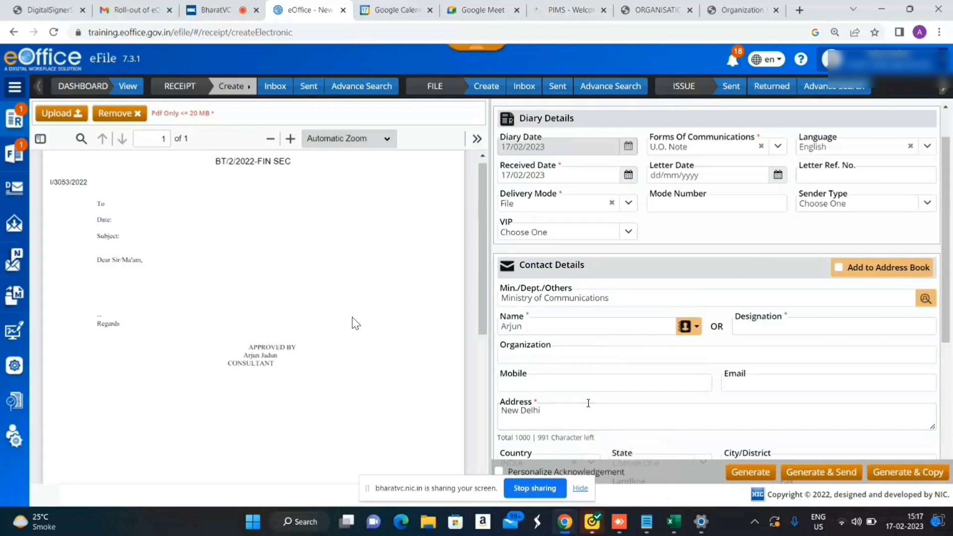
Set the receipt's Main Category to Training and enter "Training DOC" as the subject, leaving Enclosure/Remarks empty
scroll(588, 403, "down", 5)
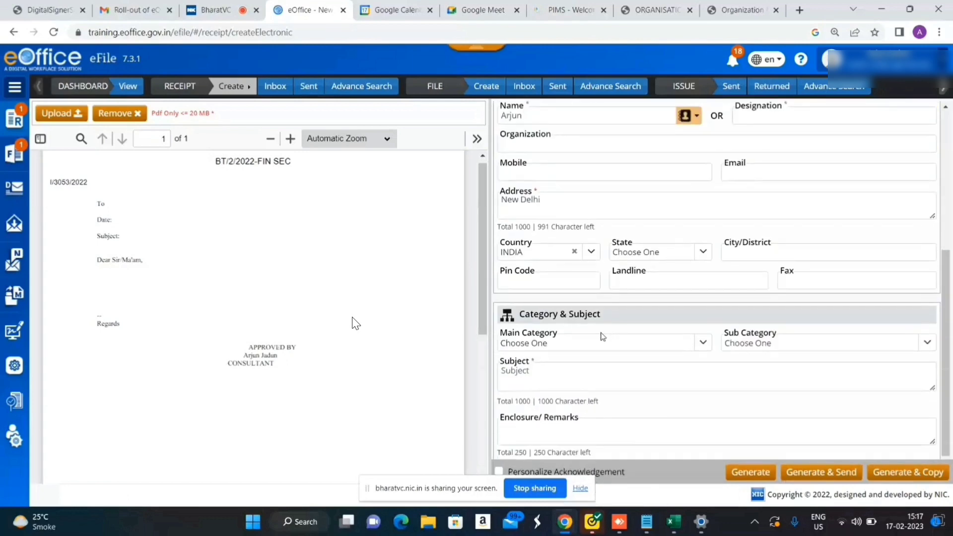
left_click(596, 345)
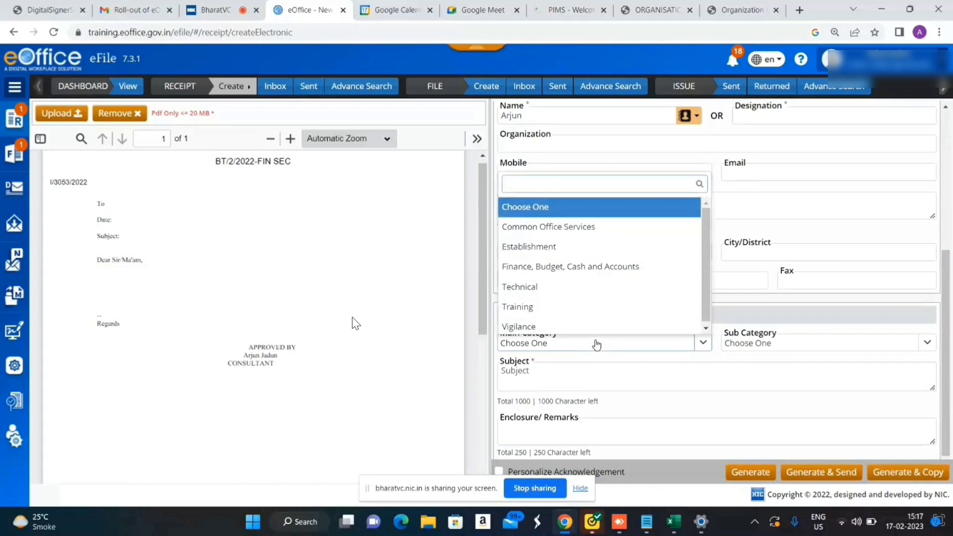
left_click(518, 307)
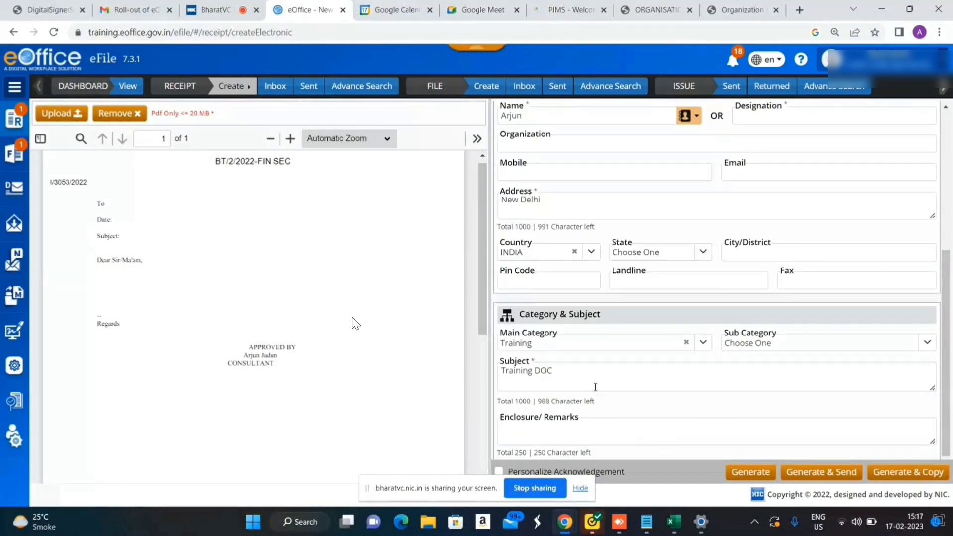
left_click(597, 424)
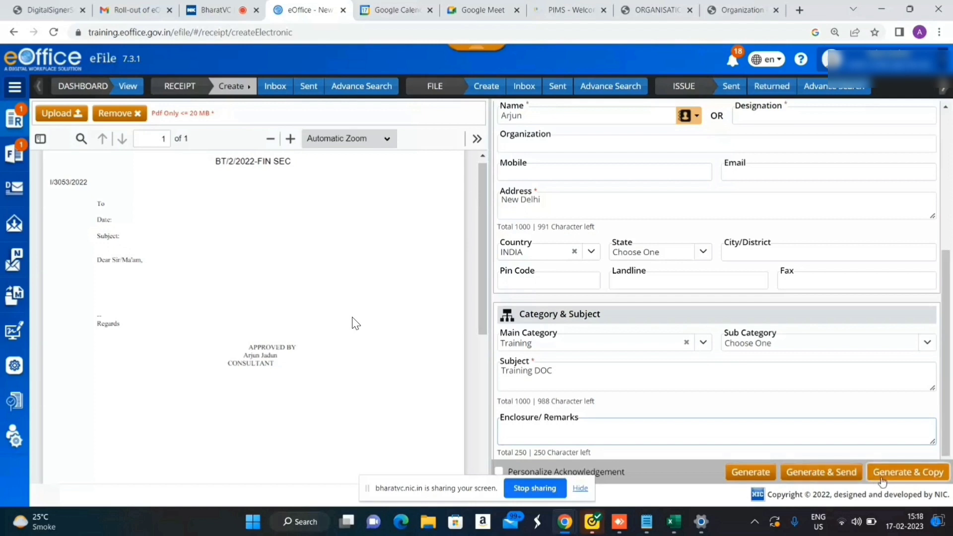
Review the completed diary, contact and category details, and generate the electronic receipt
scroll(828, 333, "up", 4)
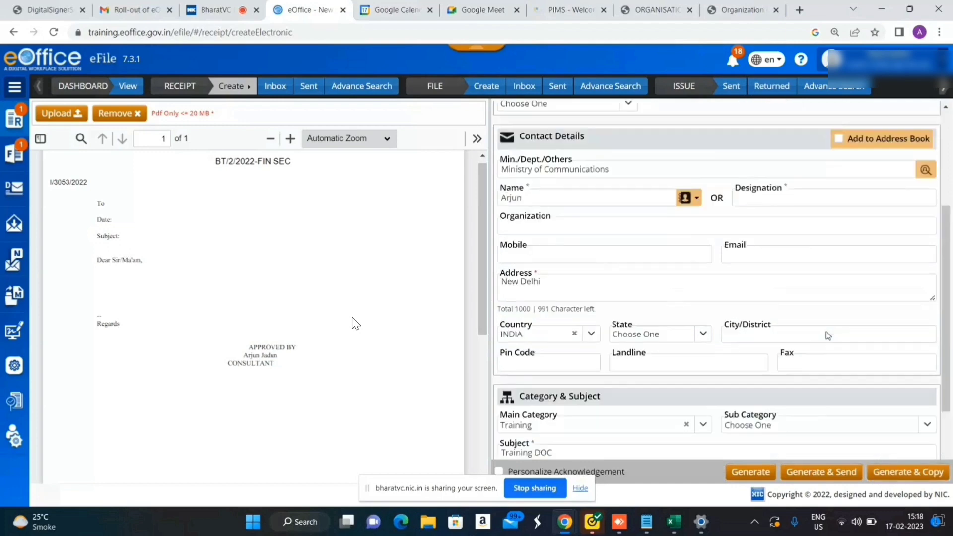
scroll(827, 332, "up", 2)
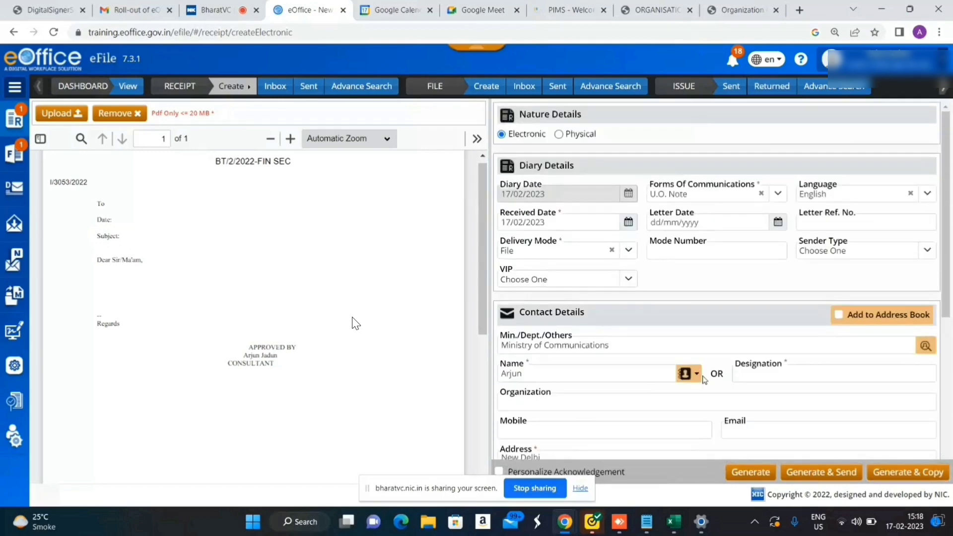
scroll(694, 372, "down", 3)
scroll(695, 371, "down", 3)
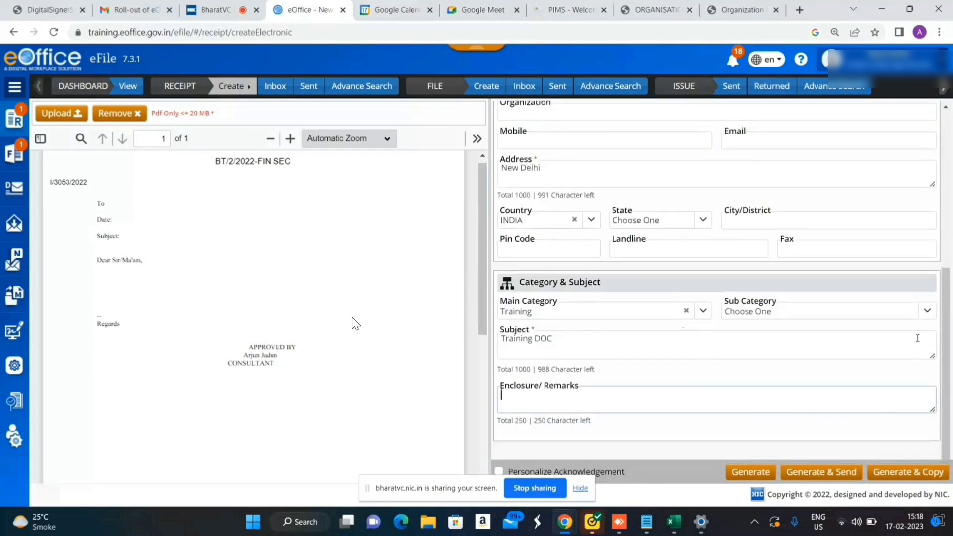
left_click(757, 480)
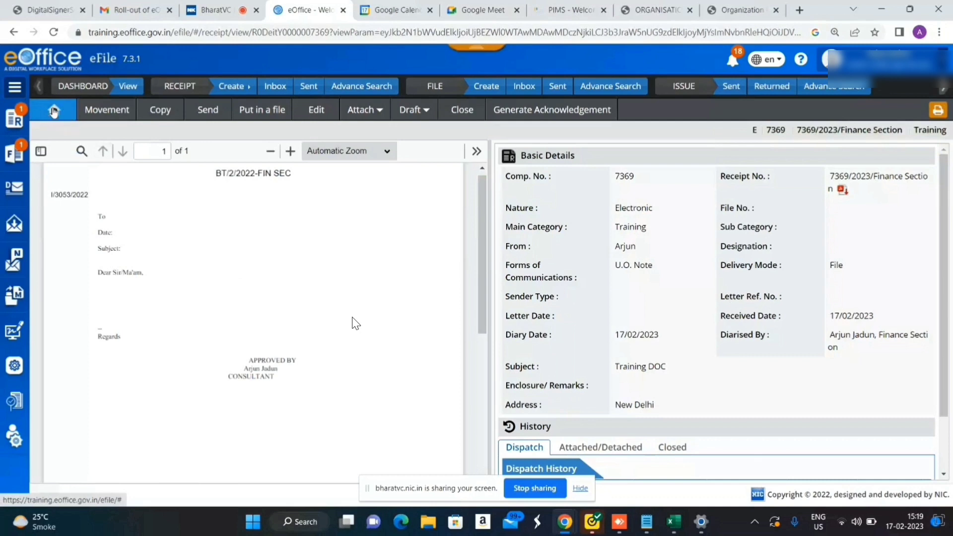
Examine the generated receipt's Movement history, basic details, Send form and the prefilled Copy form
left_click(95, 118)
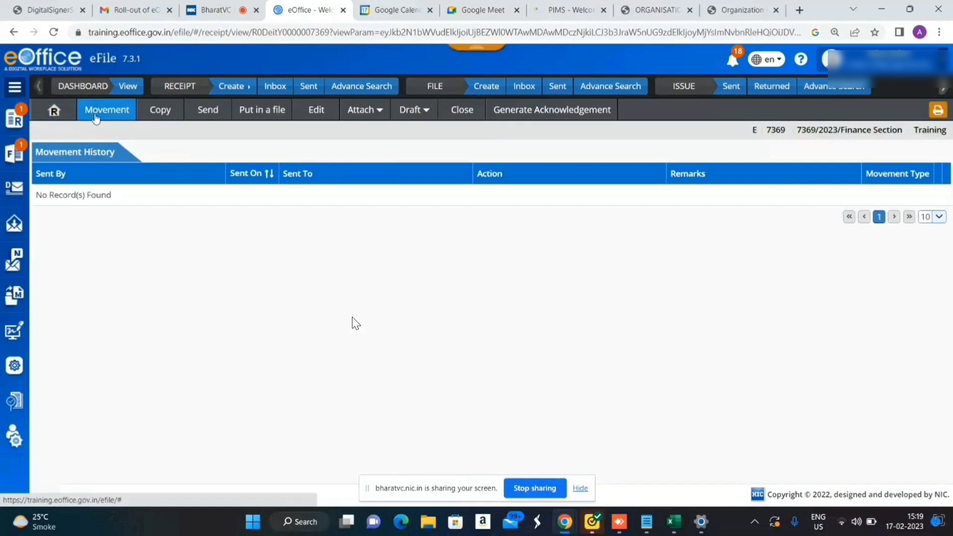
left_click(57, 115)
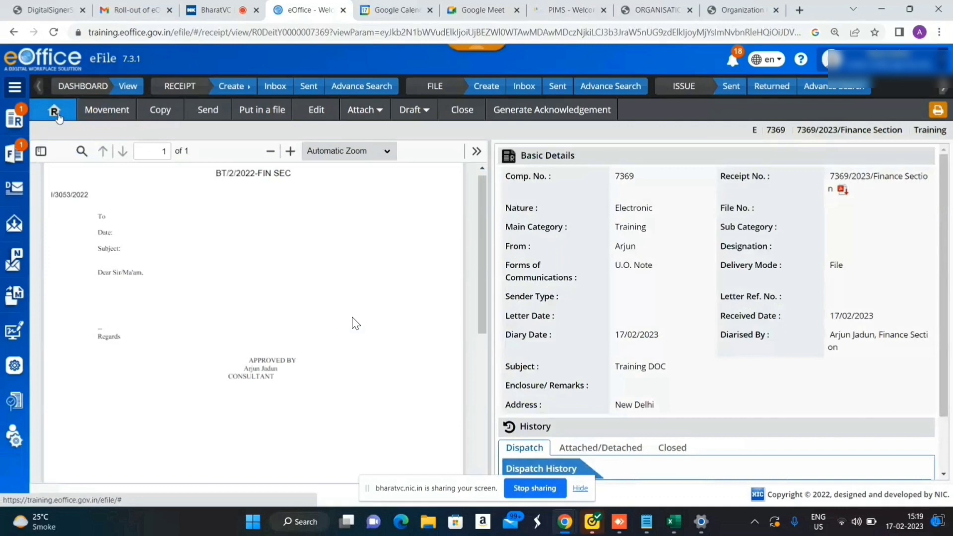
left_click(225, 118)
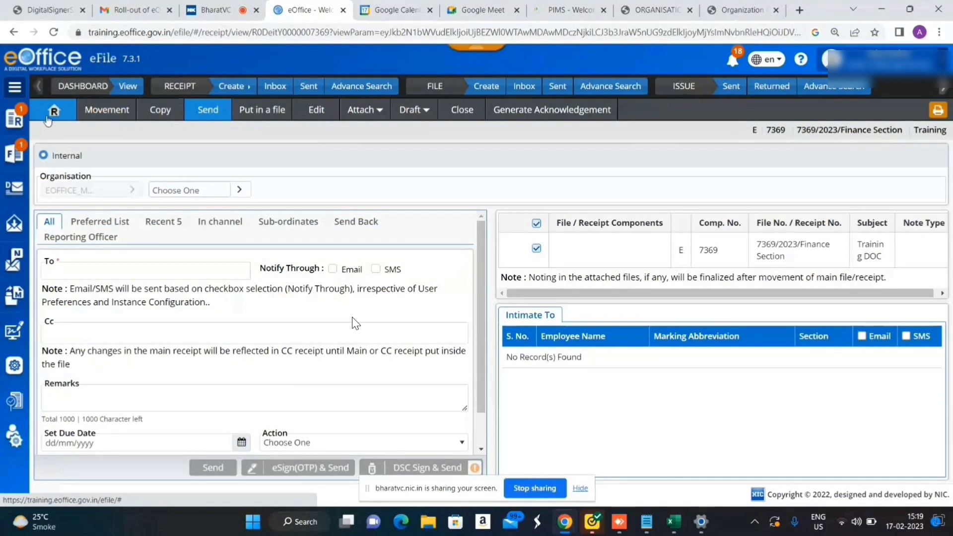
left_click(47, 121)
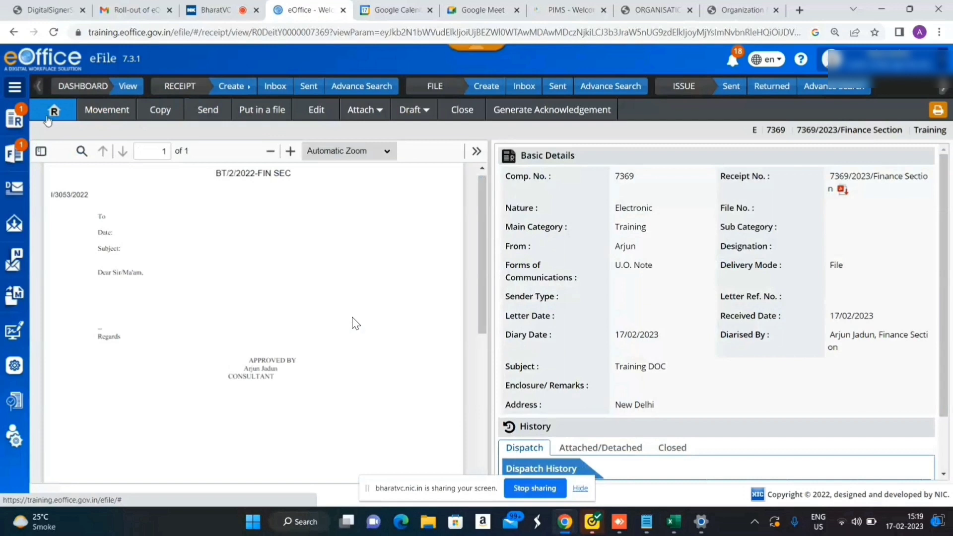
left_click(112, 114)
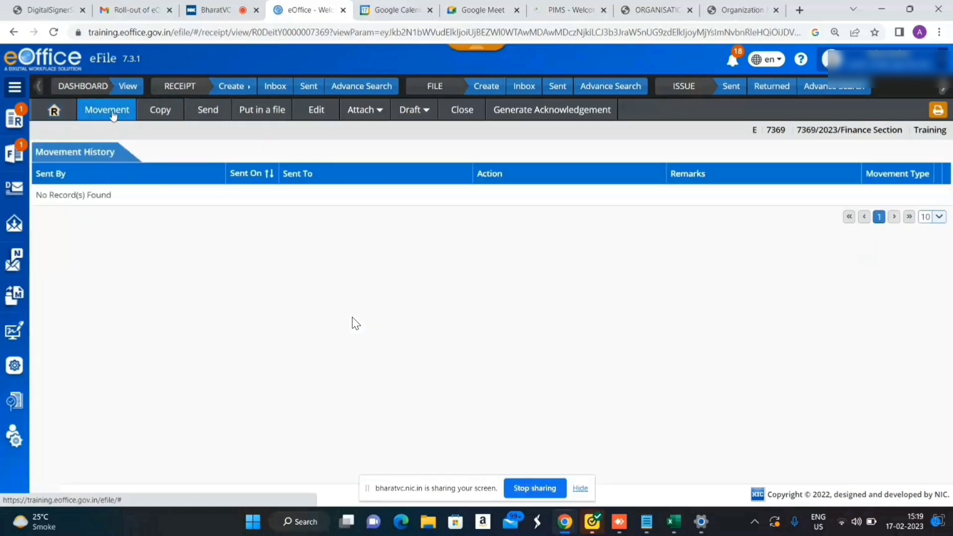
left_click(144, 111)
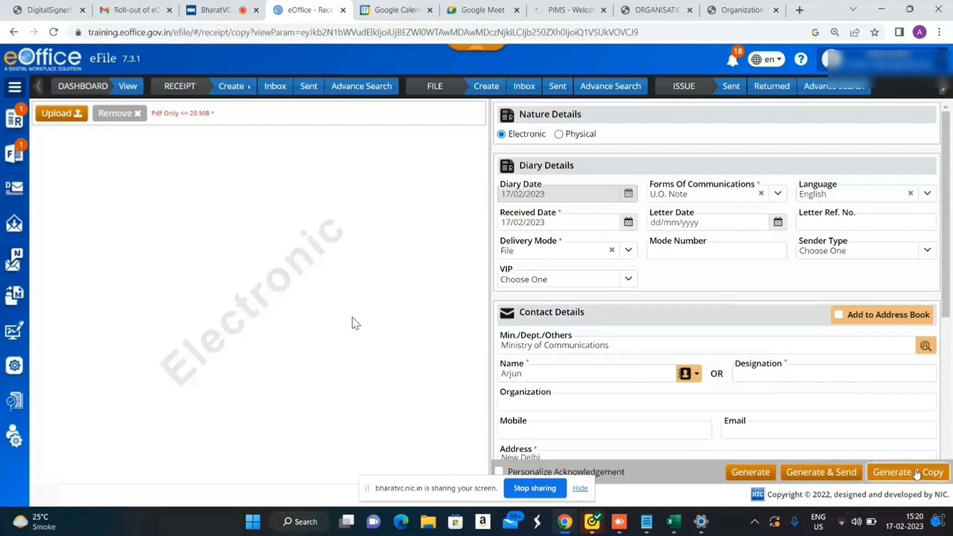
scroll(848, 291, "down", 6)
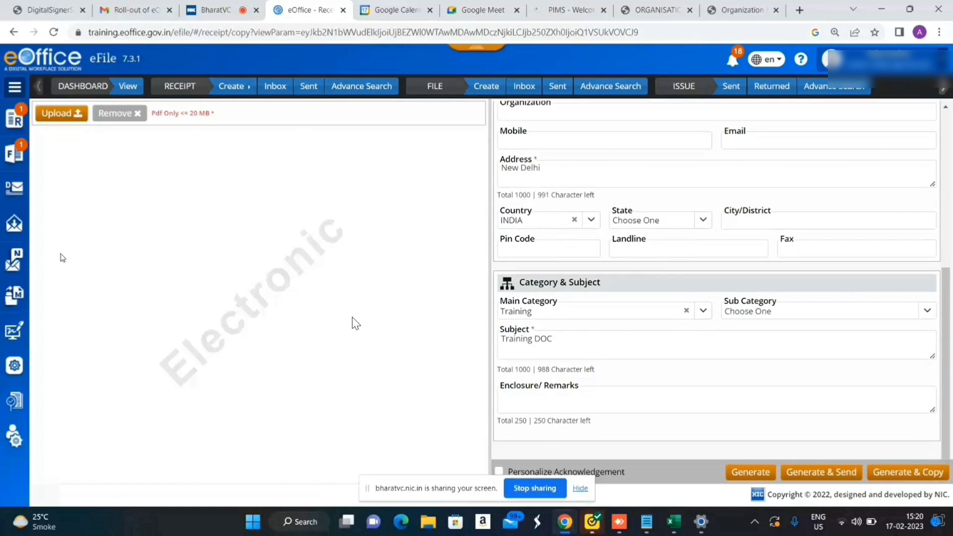
Reopen the "Training DOC" receipt from the list of created receipts and open its Send form
left_click(14, 88)
left_click(50, 127)
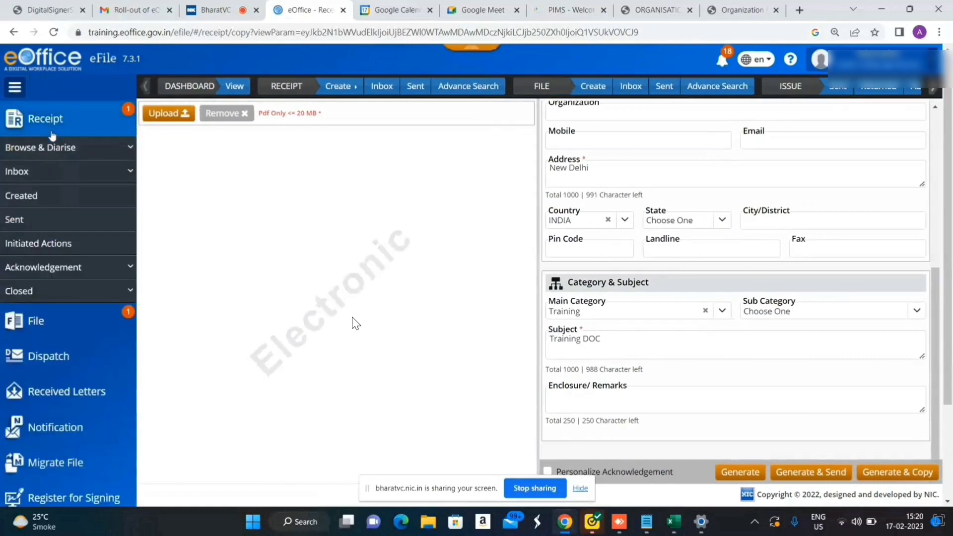
left_click(42, 196)
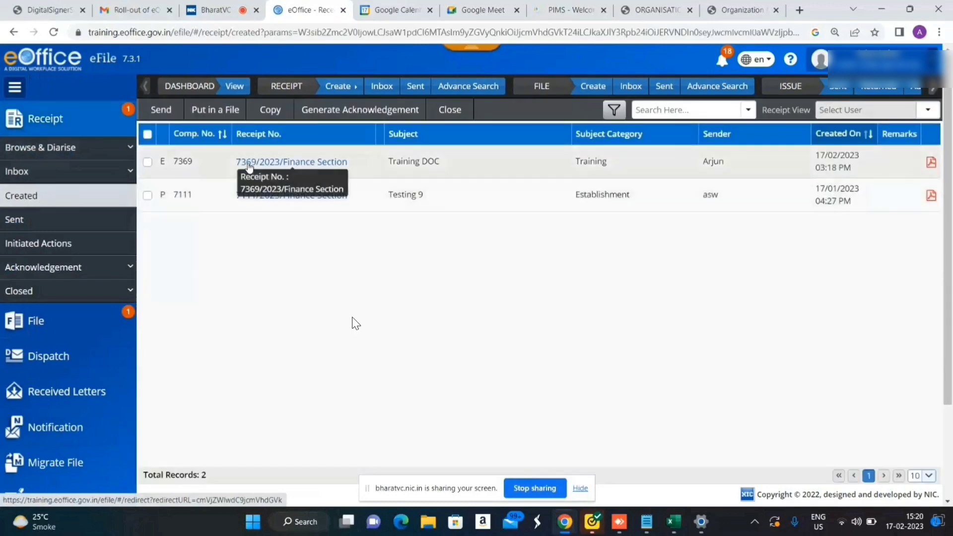
left_click(249, 164)
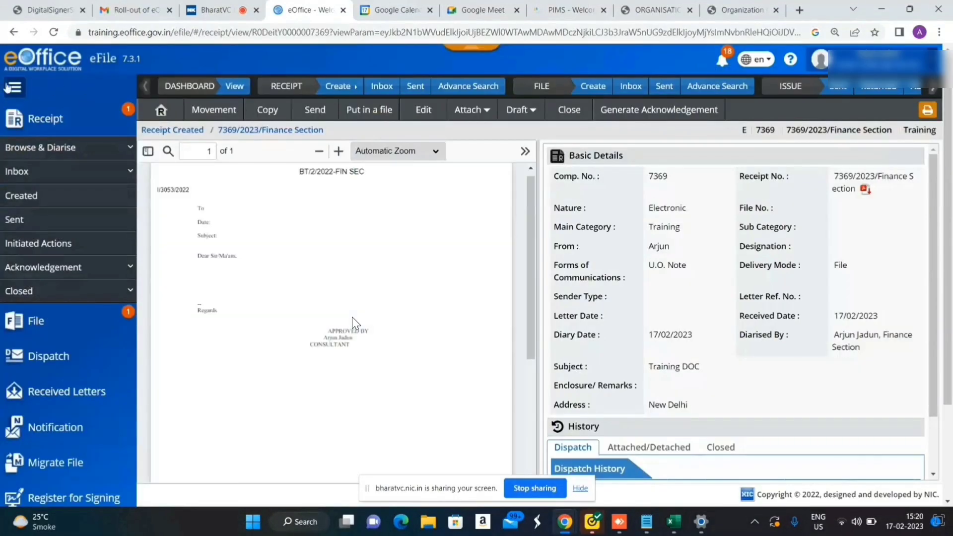
left_click(7, 88)
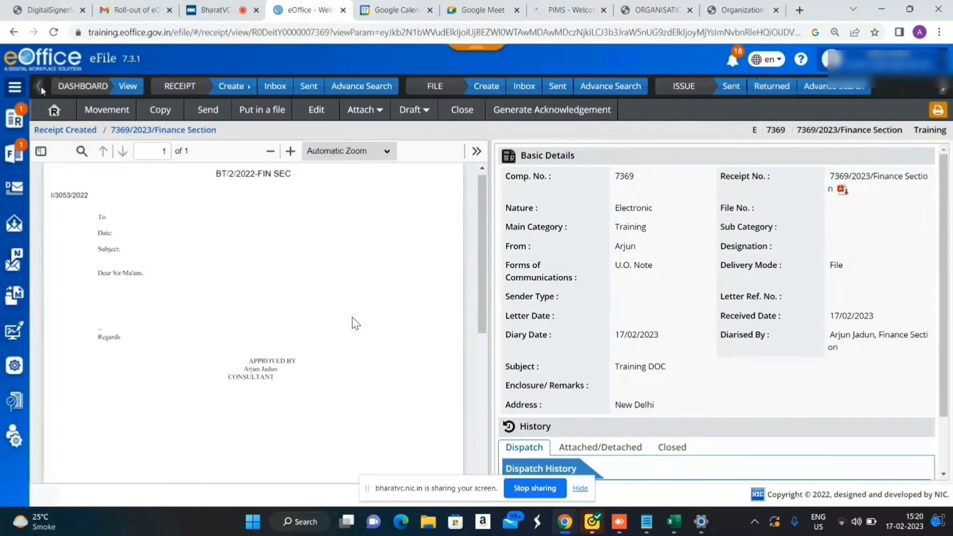
left_click(196, 109)
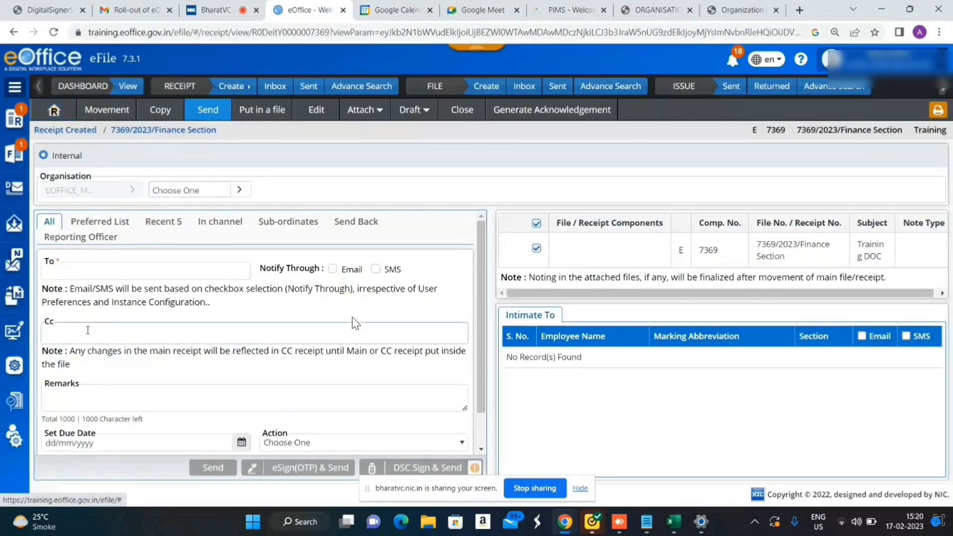
Try to put the receipt into the existing file with the subject "Training purpose", leaving Remarks empty
left_click(129, 273)
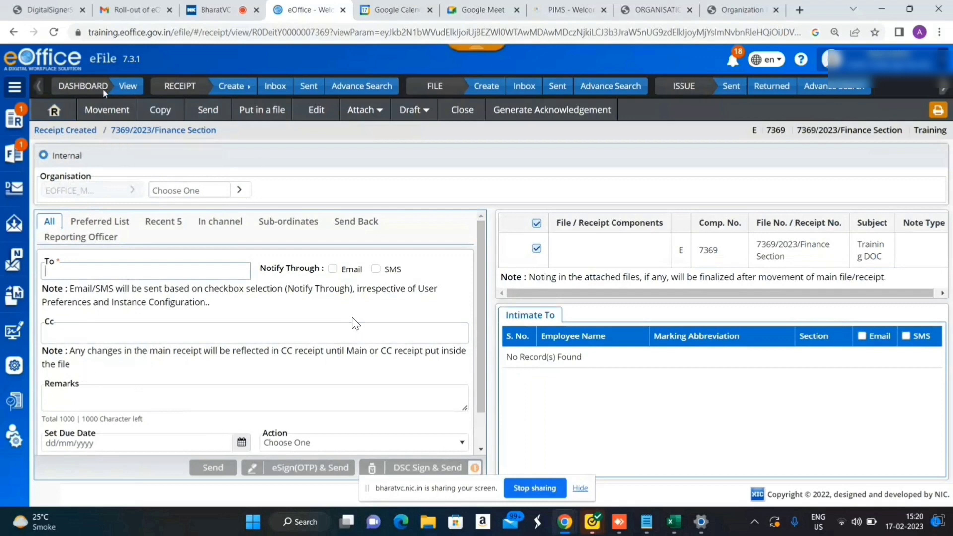
left_click(266, 111)
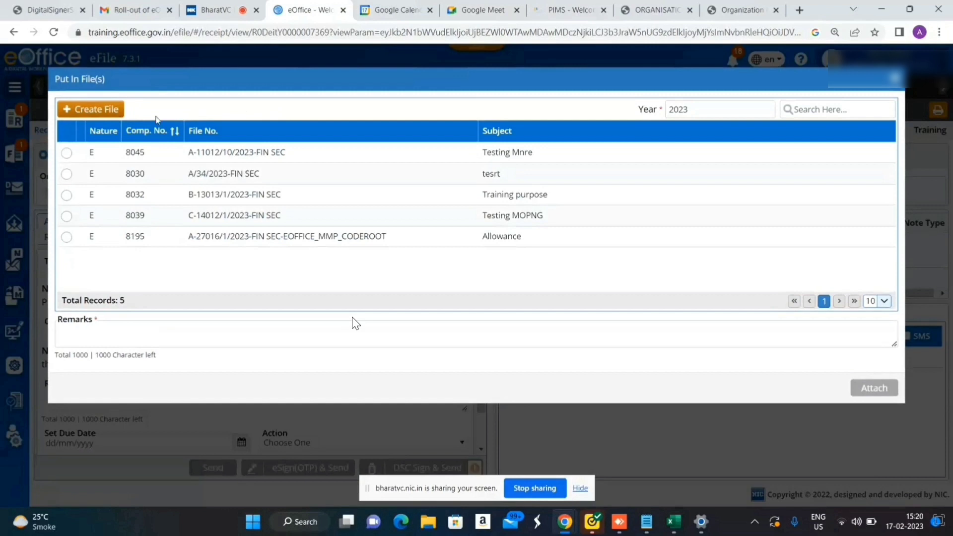
left_click(67, 153)
left_click(67, 177)
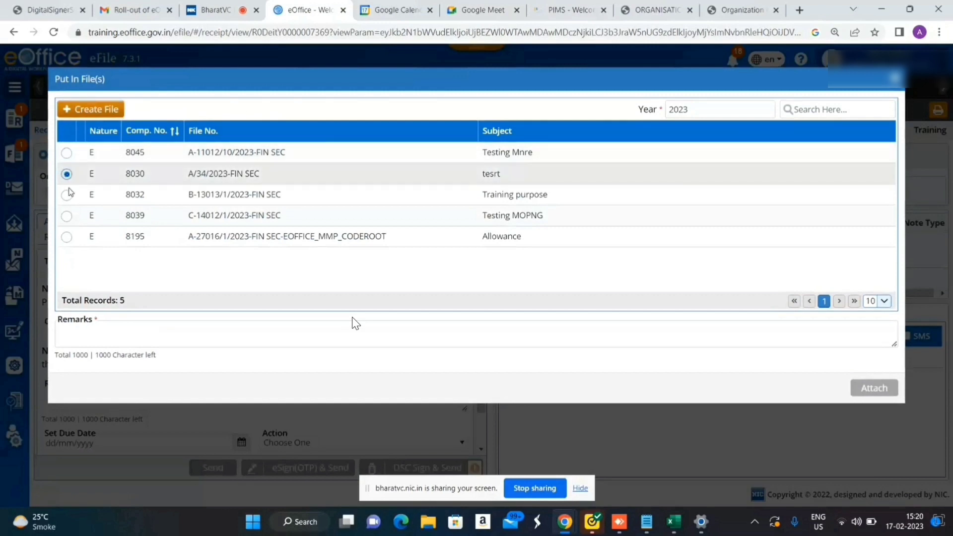
left_click(68, 196)
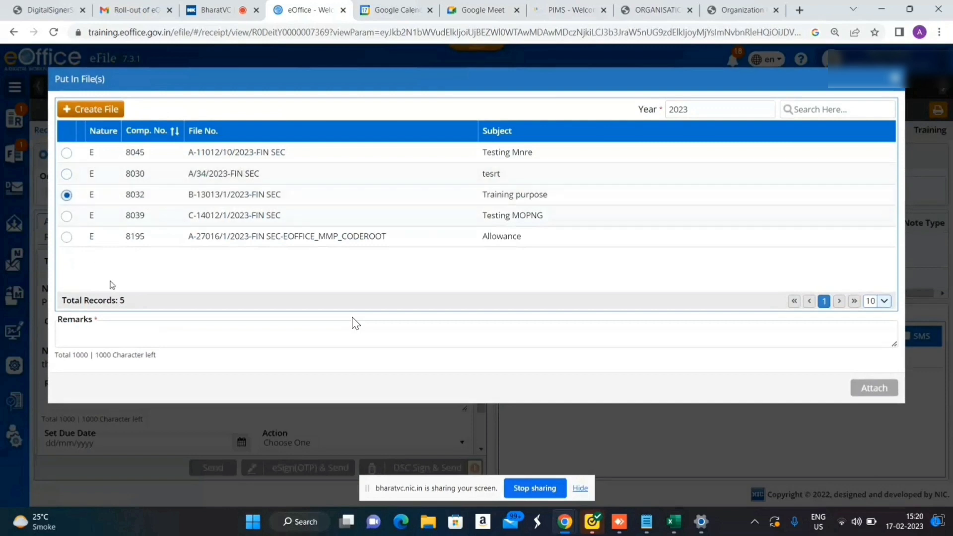
left_click(137, 325)
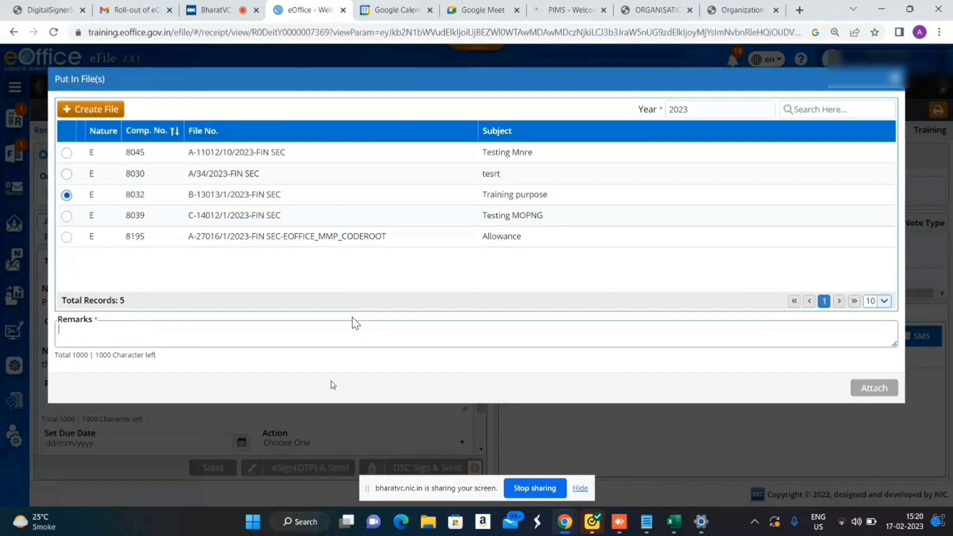
left_click(873, 388)
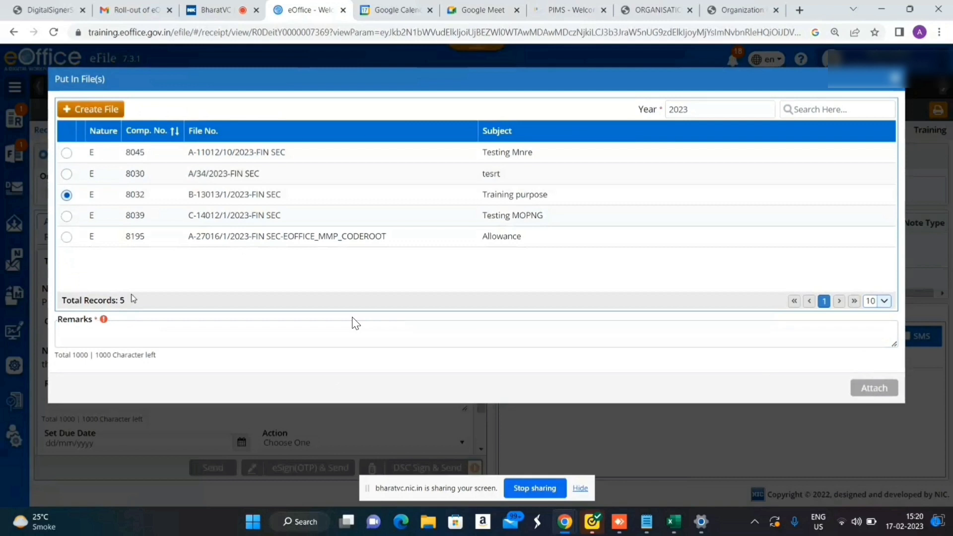
Examine the mandatory Remarks, Year and search fields for putting the receipt in a file, and close the dialog without attaching
mouse_move(105, 320)
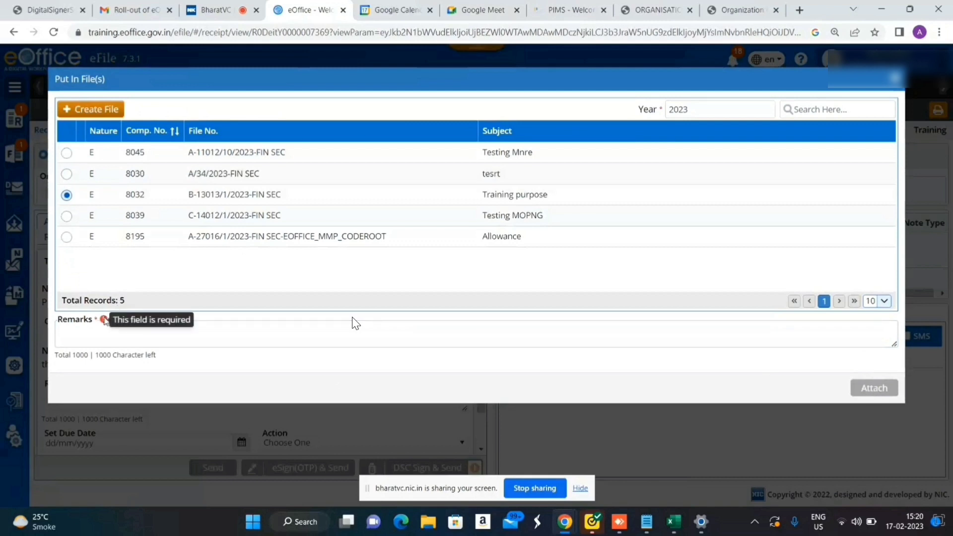
left_click(119, 327)
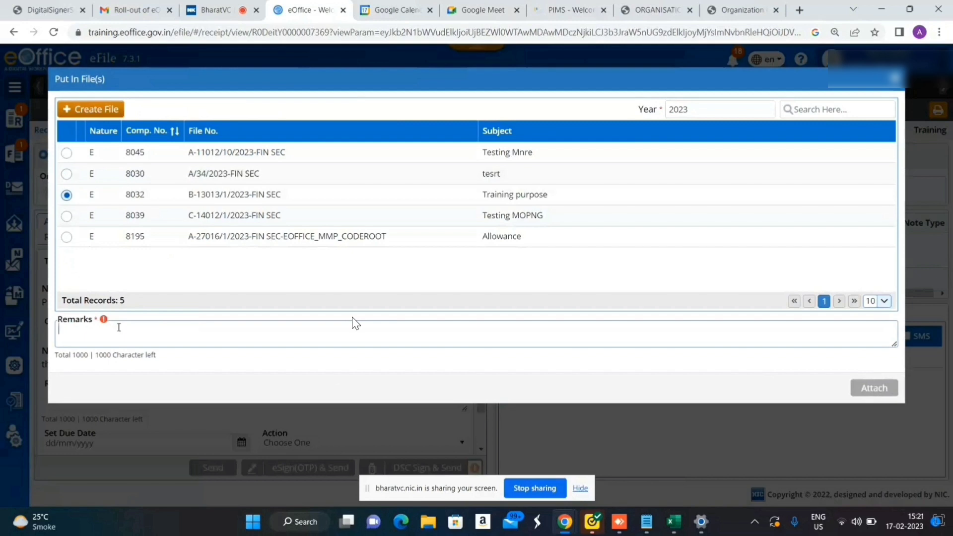
left_click(816, 109)
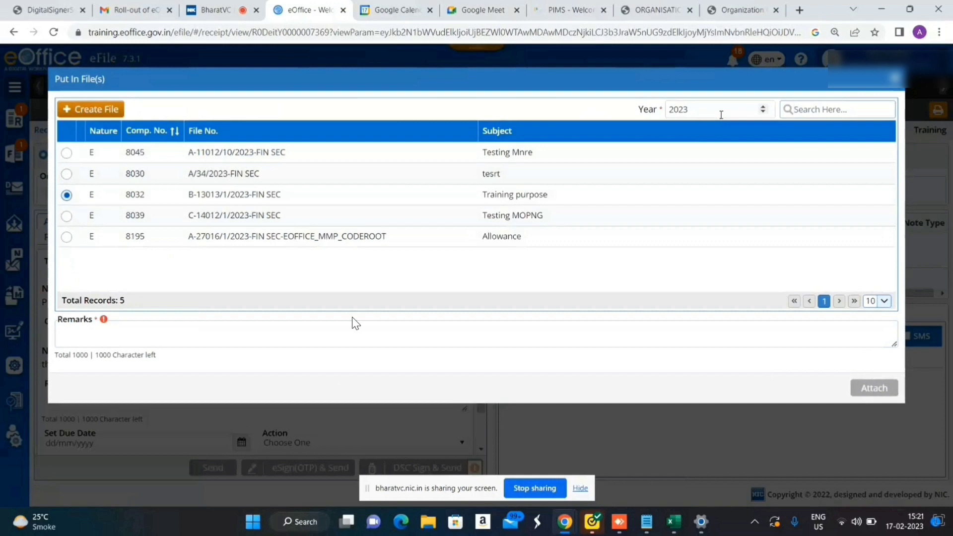
left_click(834, 112)
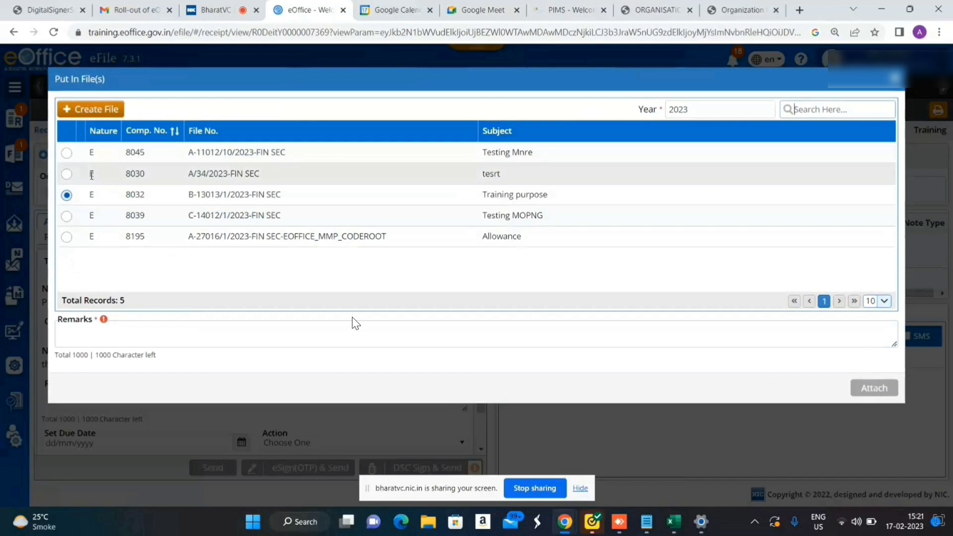
left_click(896, 78)
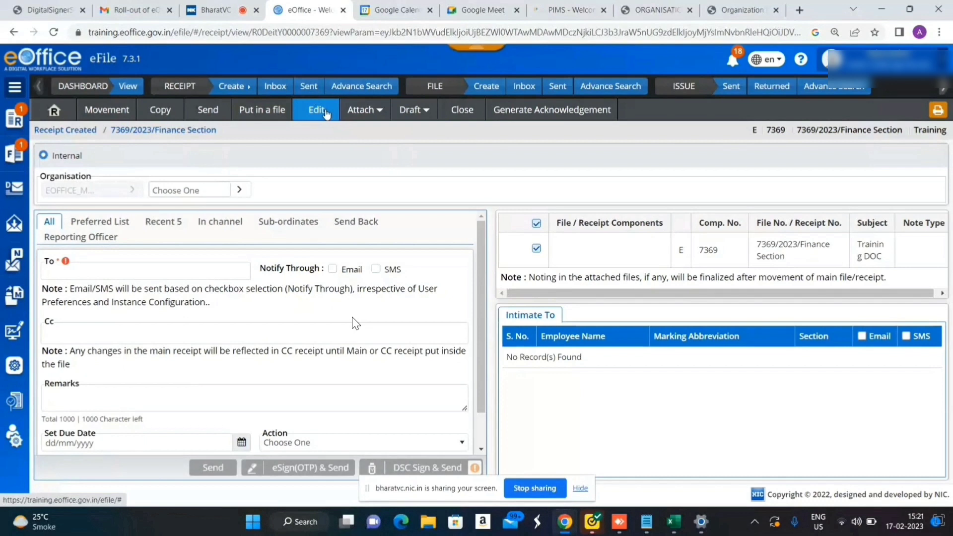
Examine the receipt's Attach and Draft options and its Closing Remarks form, and cancel the closing
left_click(366, 111)
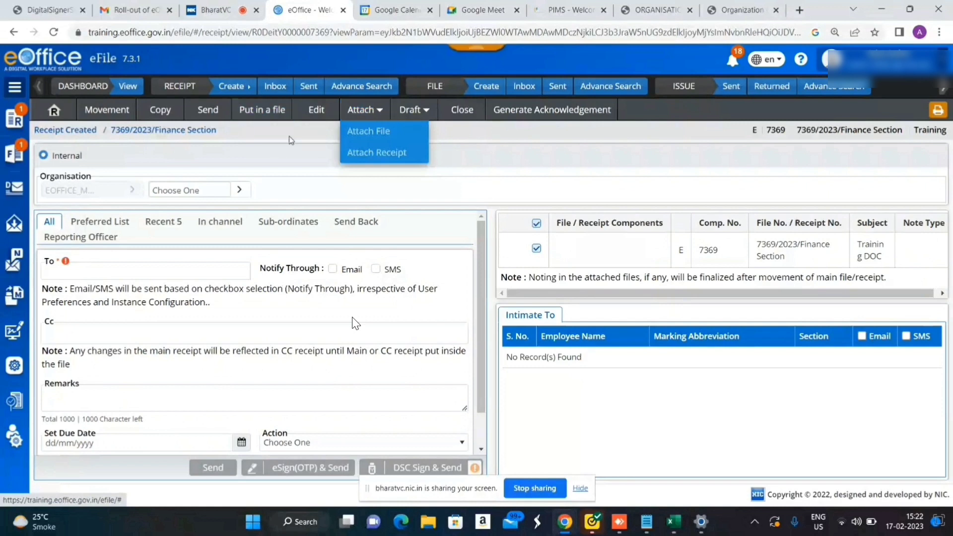
left_click(417, 114)
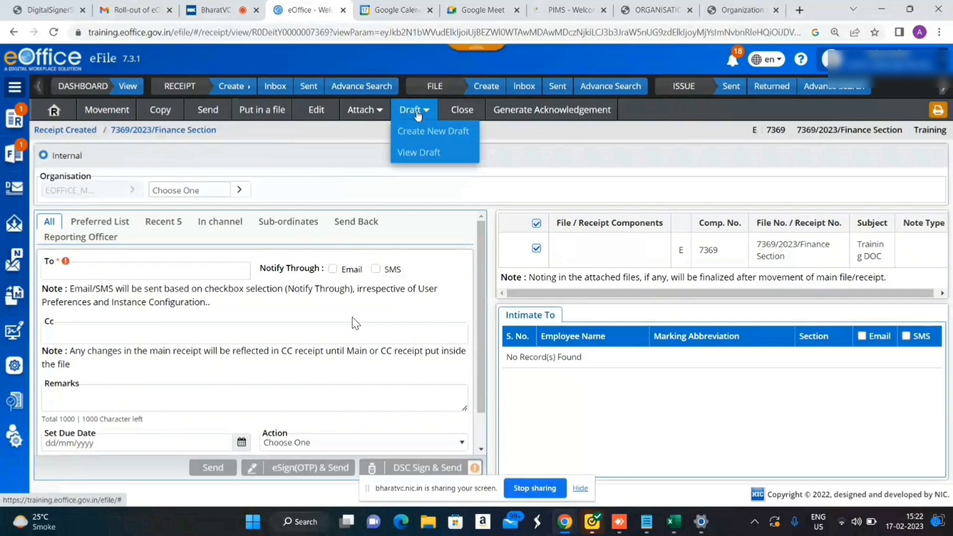
left_click(466, 112)
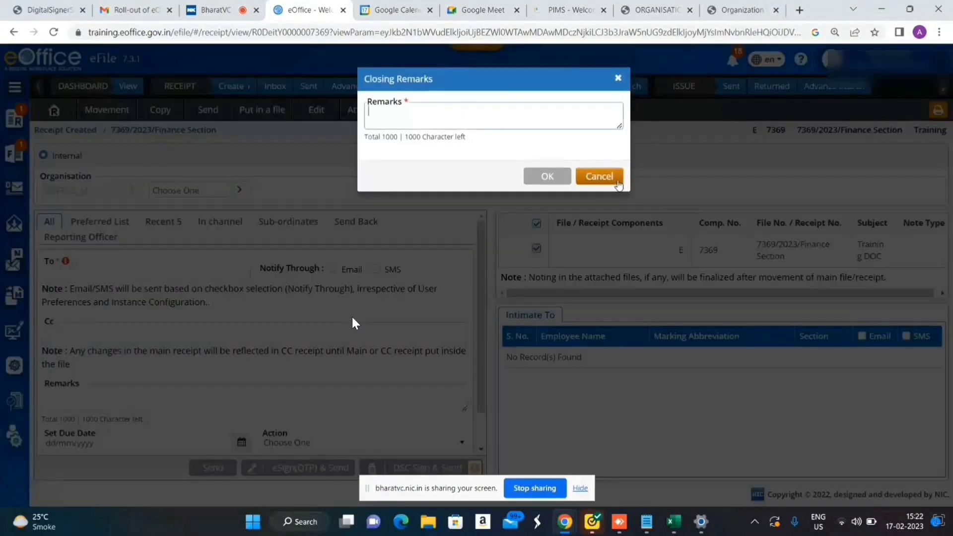
left_click(599, 176)
Review the File section's options in the expanded navigation, collapse it, and open the form for creating a new electronic NON SFS file
left_click(15, 87)
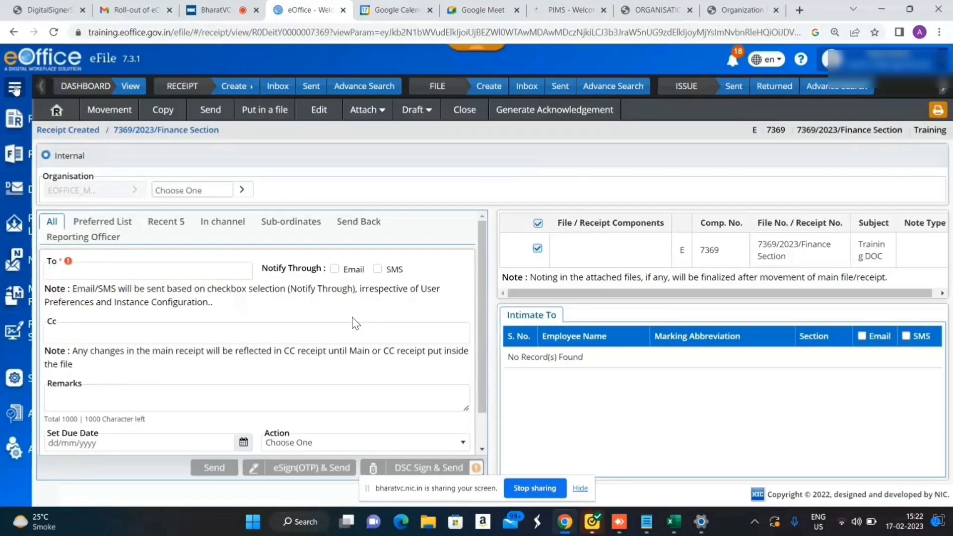
left_click(48, 123)
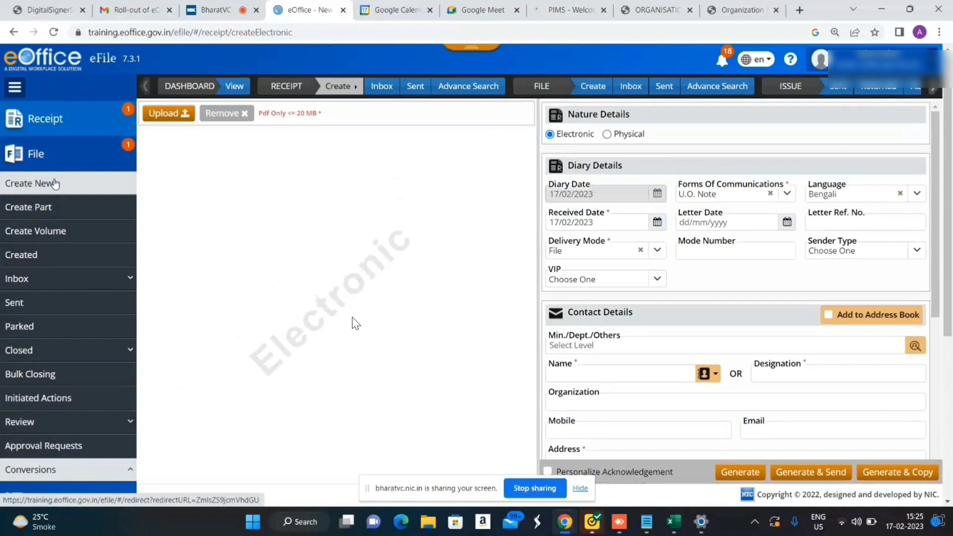
left_click(14, 87)
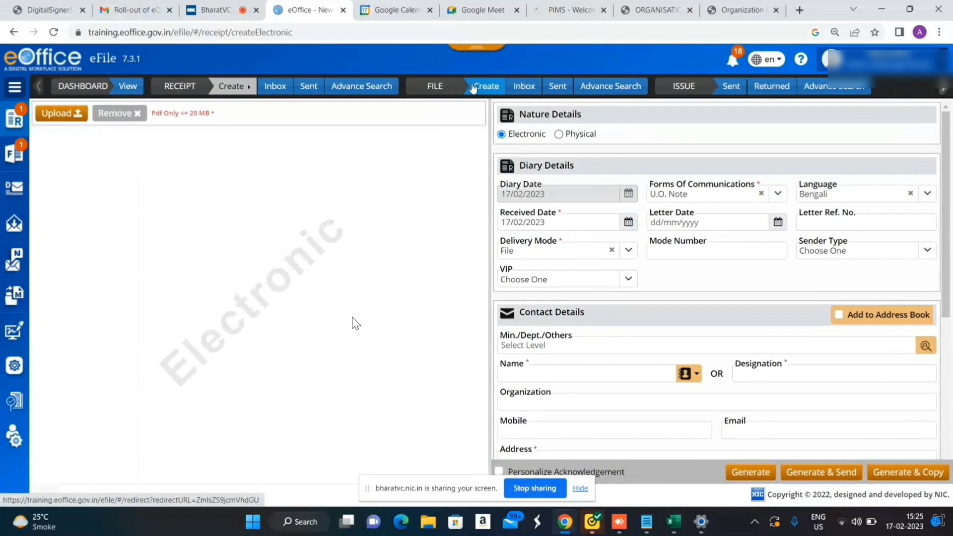
left_click(474, 87)
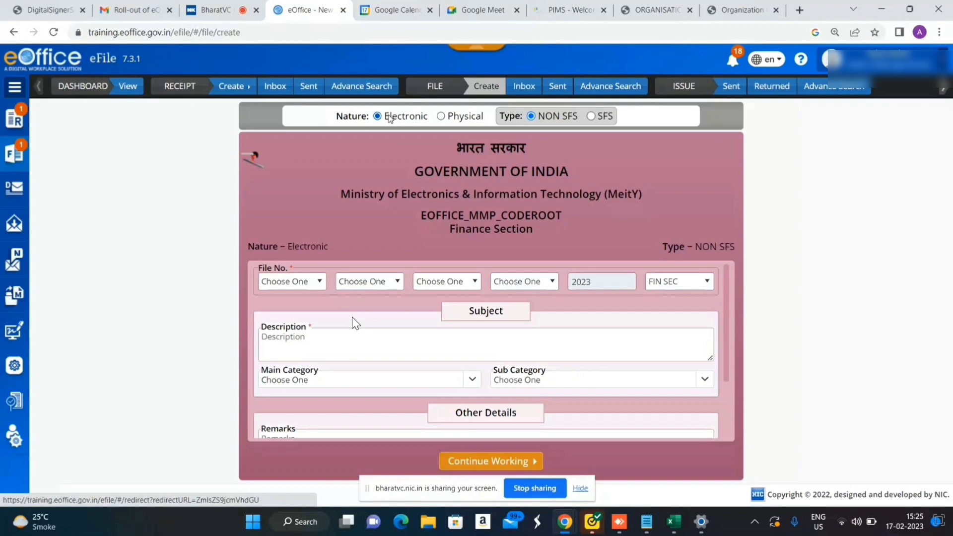
Set the new file's number heads to A-Establishment, 29-Increment and 11-Rules (general aspects), leaving the fourth head unselected
left_click(293, 281)
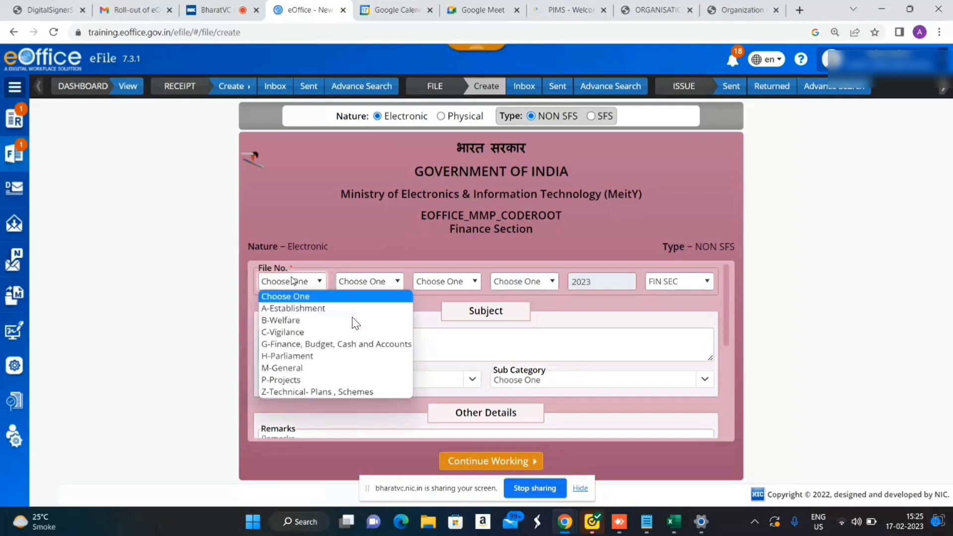
left_click(308, 310)
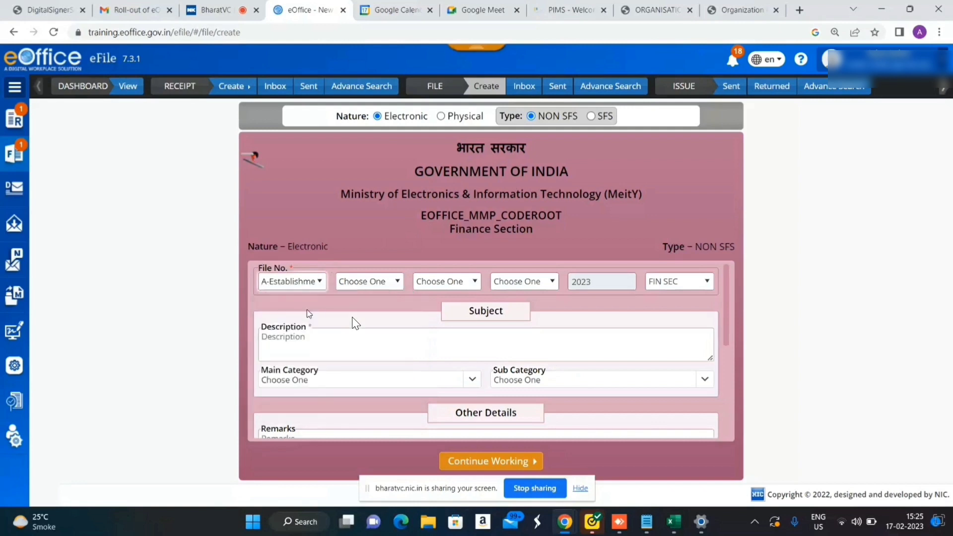
left_click(368, 283)
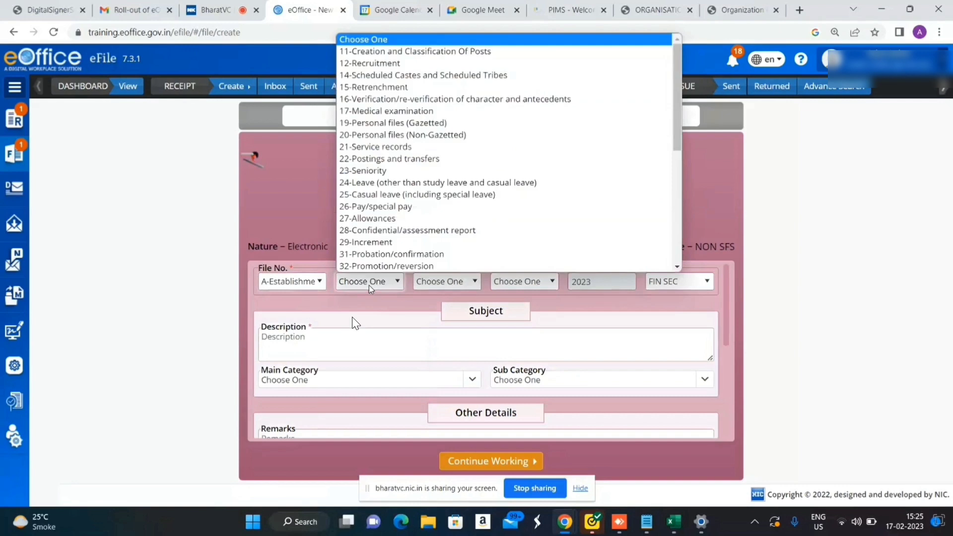
left_click(407, 242)
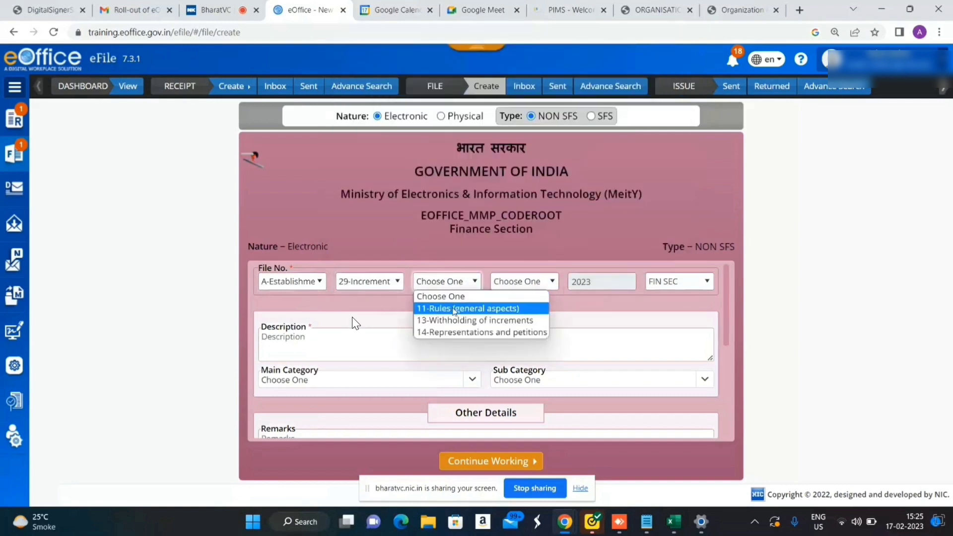
left_click(457, 309)
left_click(511, 286)
left_click(510, 288)
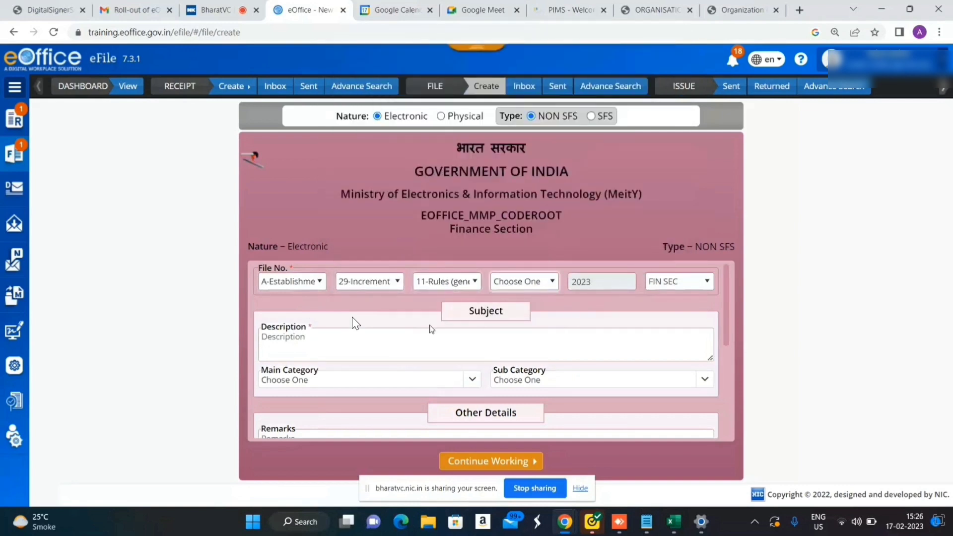
Search the subject description suggestions for "Training" and use "CBDT Training 27-01-22" as the file's description
left_click(392, 340)
type("Training")
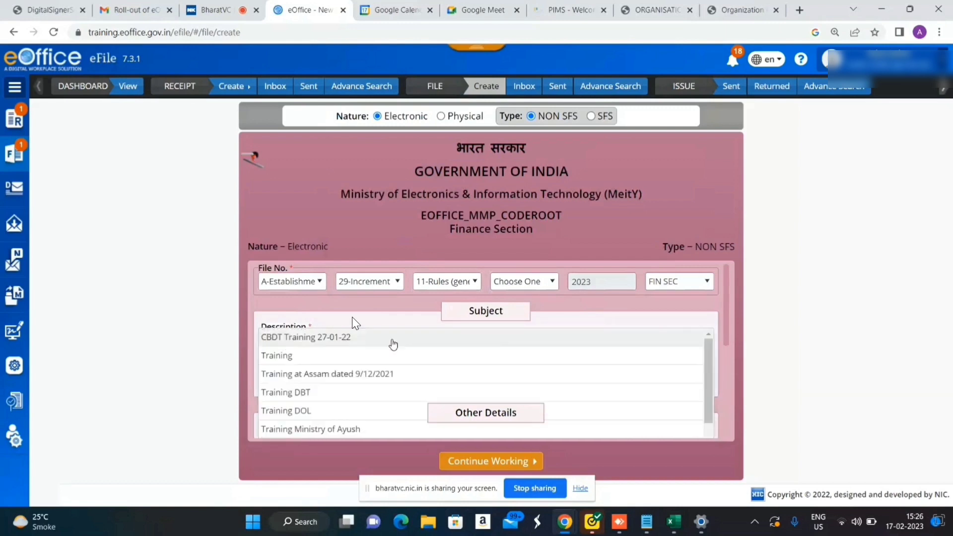
left_click(393, 342)
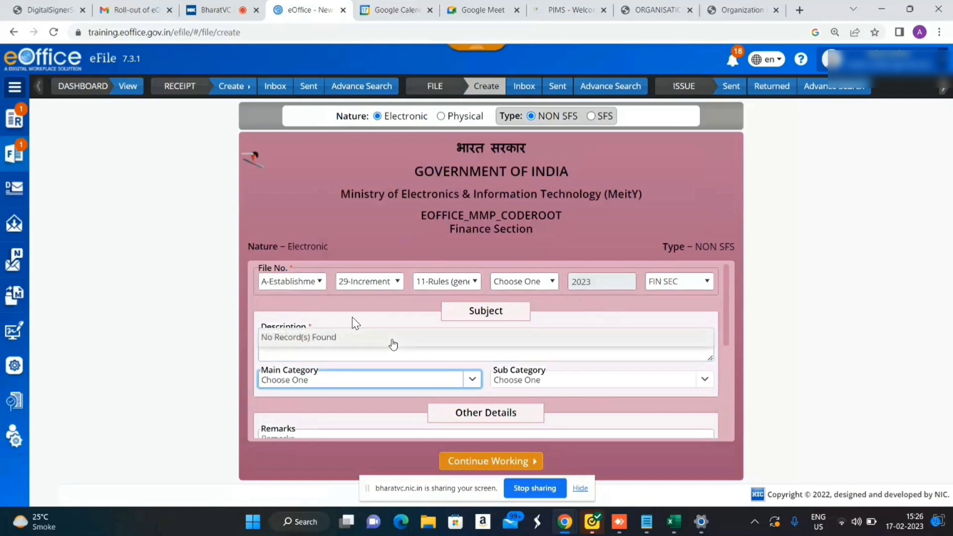
Review the category, other details and review sections without filling them, and generate the file number
scroll(356, 323, "down", 3)
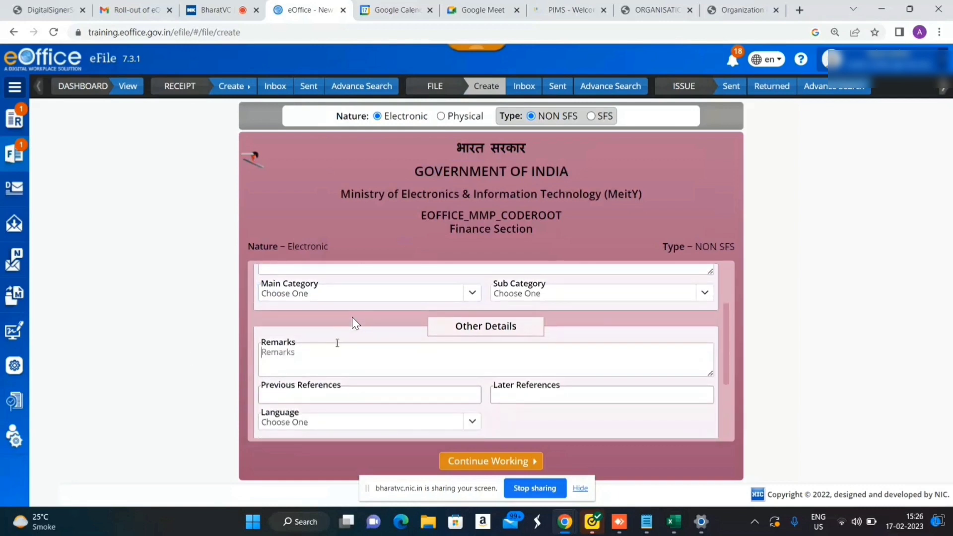
left_click(337, 345)
scroll(368, 352, "up", 3)
scroll(368, 352, "down", 6)
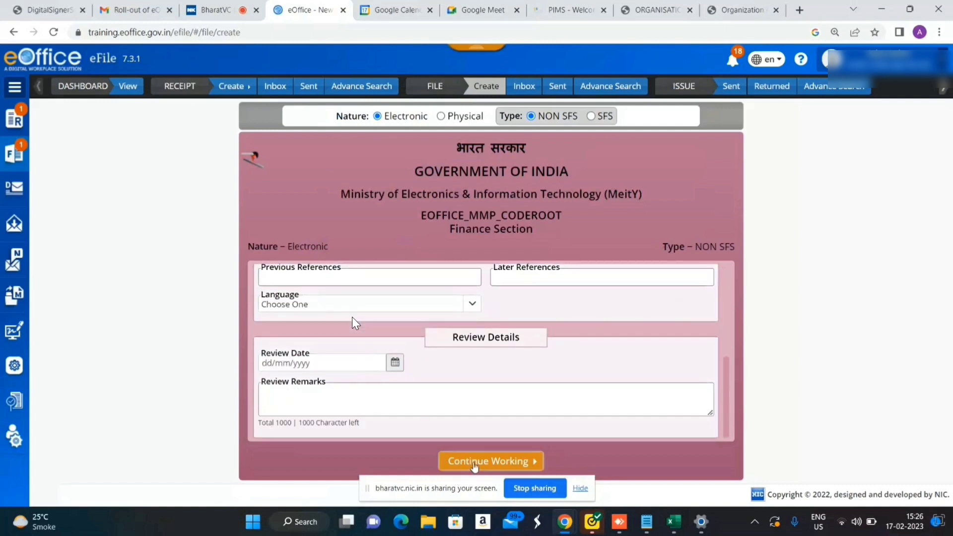
left_click(474, 462)
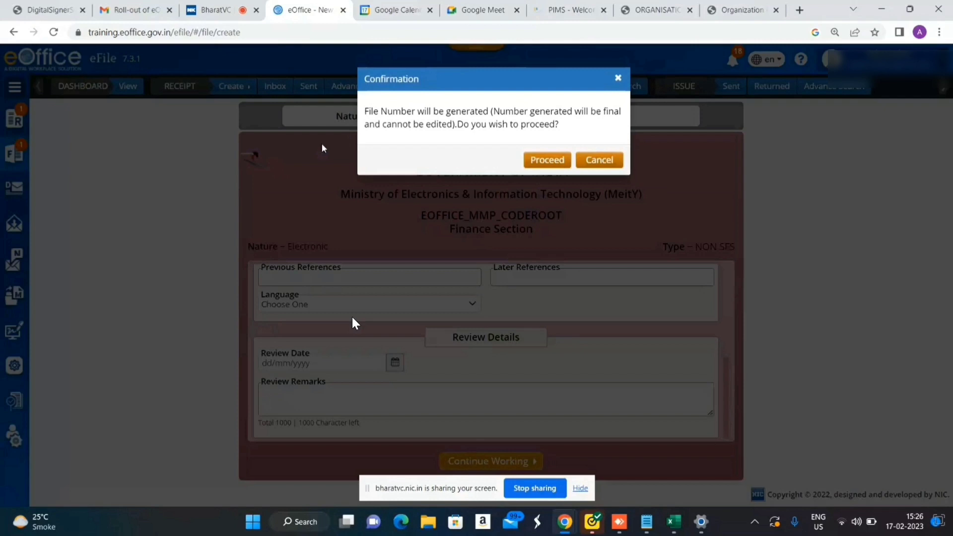
left_click(540, 156)
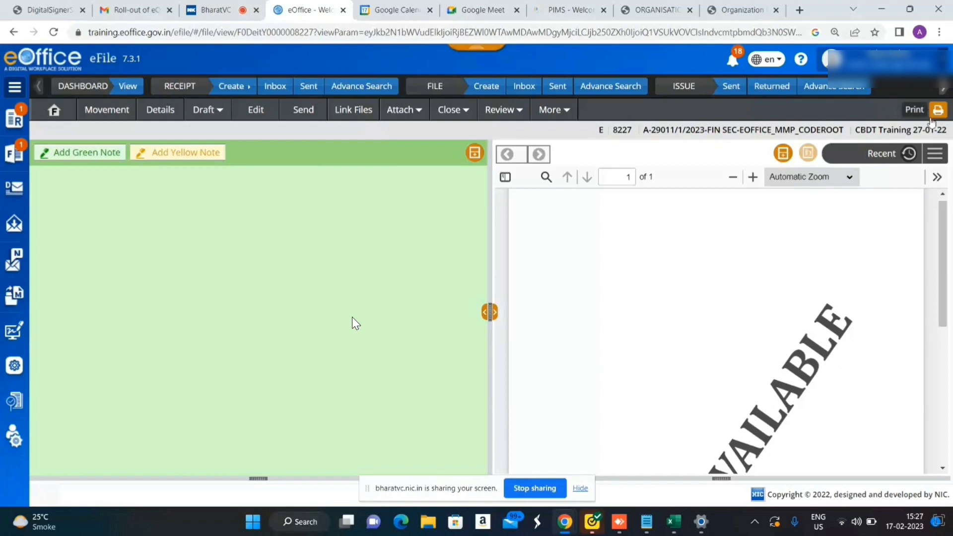
From the file's TOC list of correspondences, select the receipts "Training DOC" and "just Training purpose" for attachment, leaving Remarks empty
left_click(936, 157)
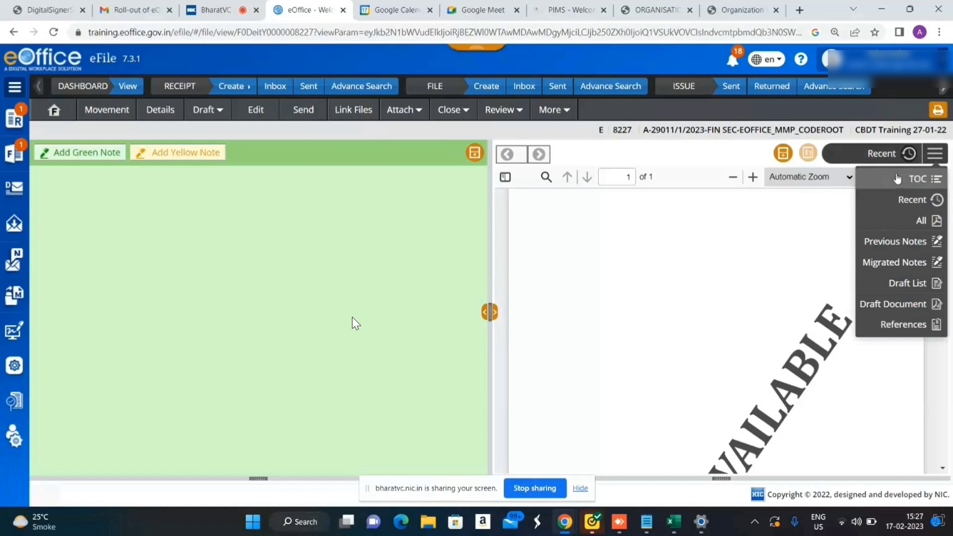
left_click(897, 178)
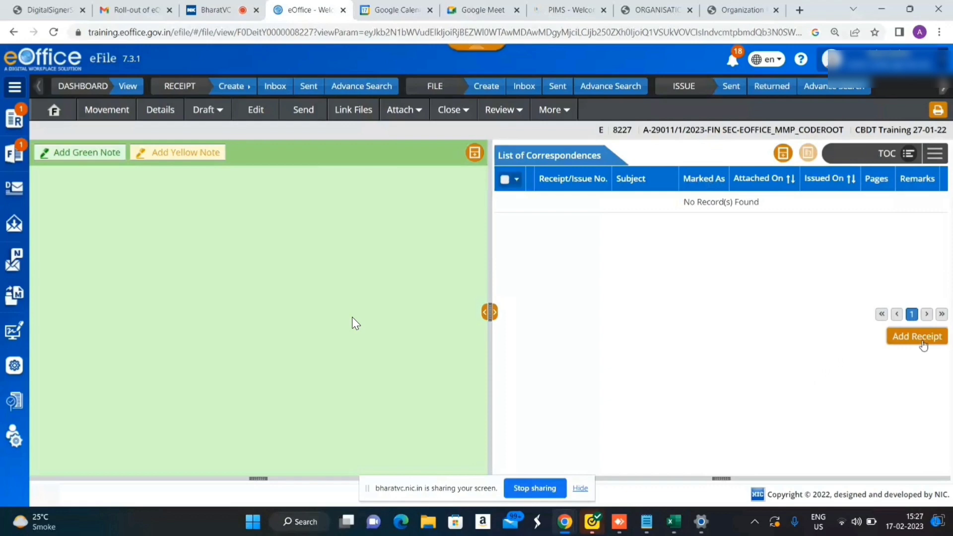
left_click(923, 342)
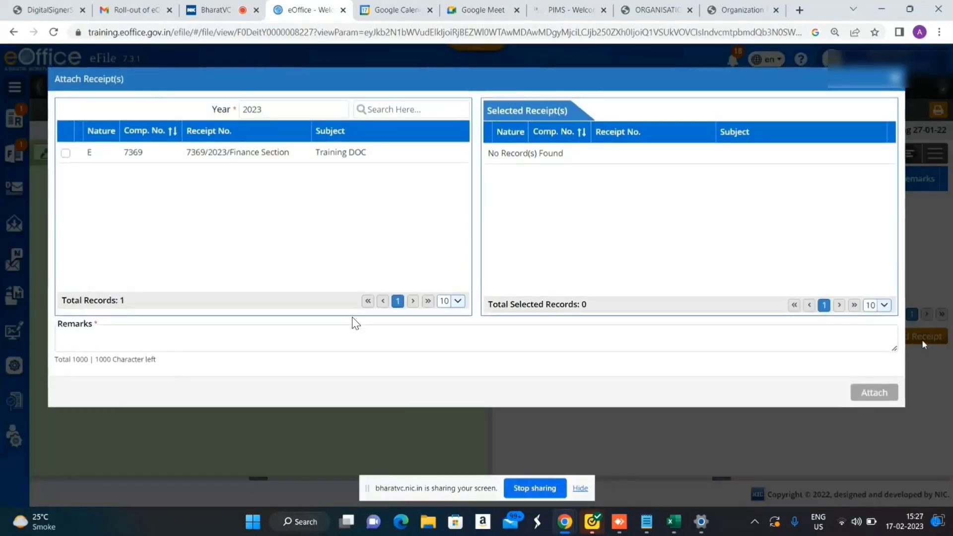
left_click(65, 153)
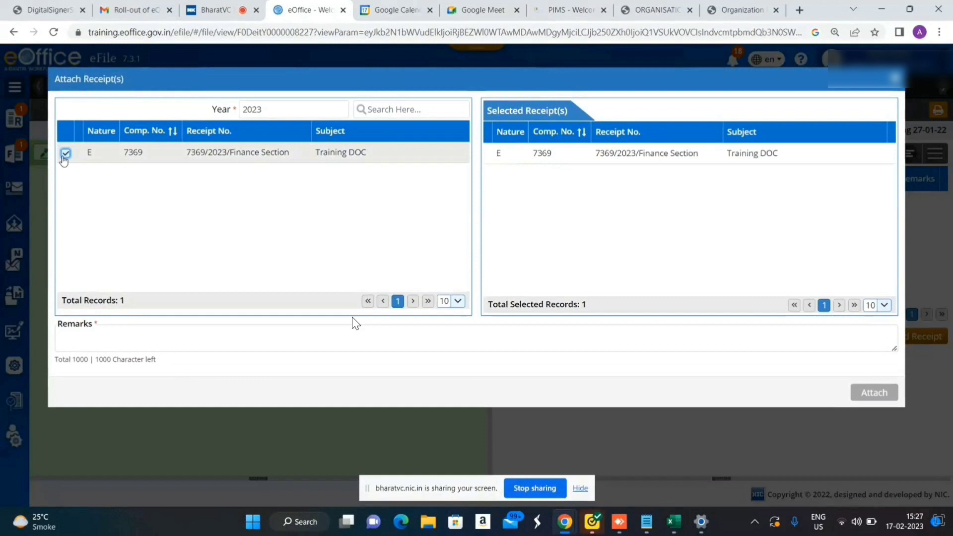
left_click(165, 339)
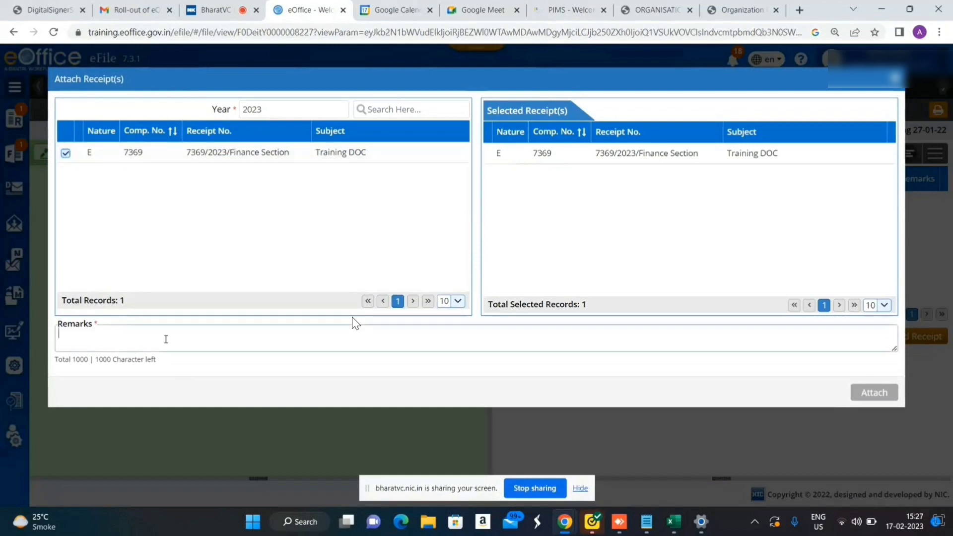
left_click(869, 405)
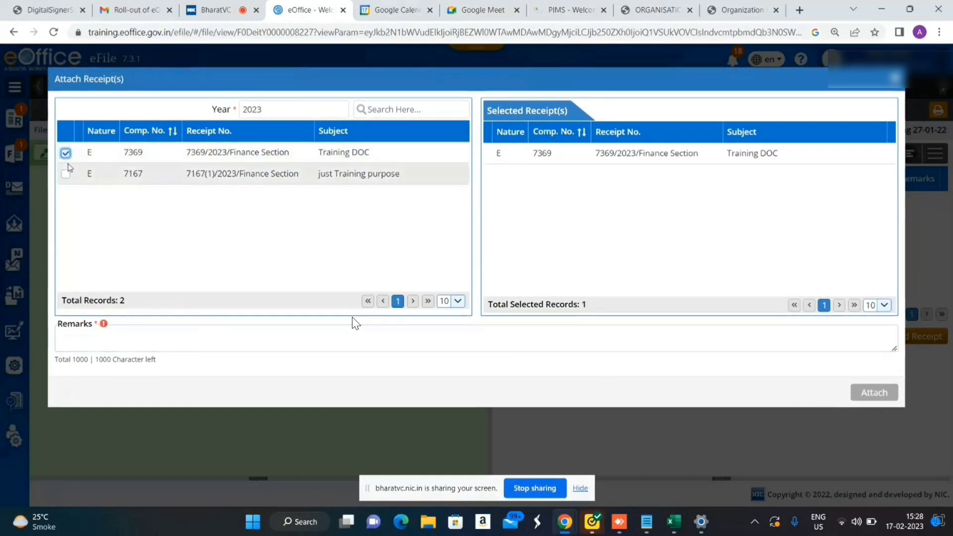
left_click(66, 174)
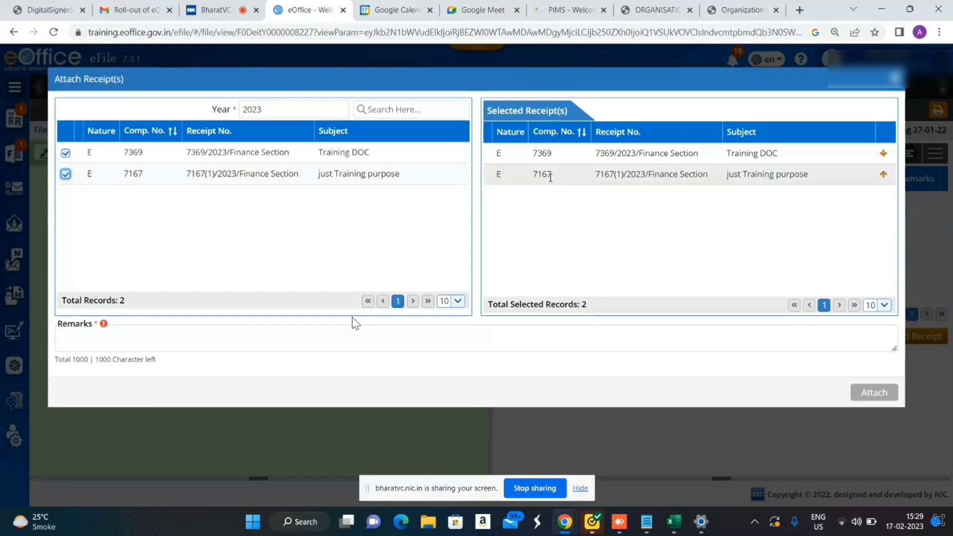
left_click_drag(532, 175, 554, 179)
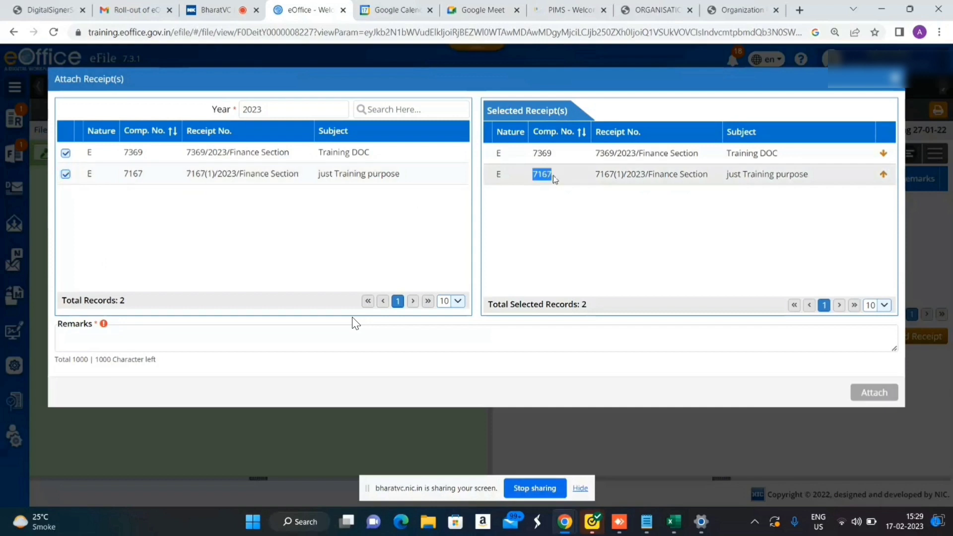